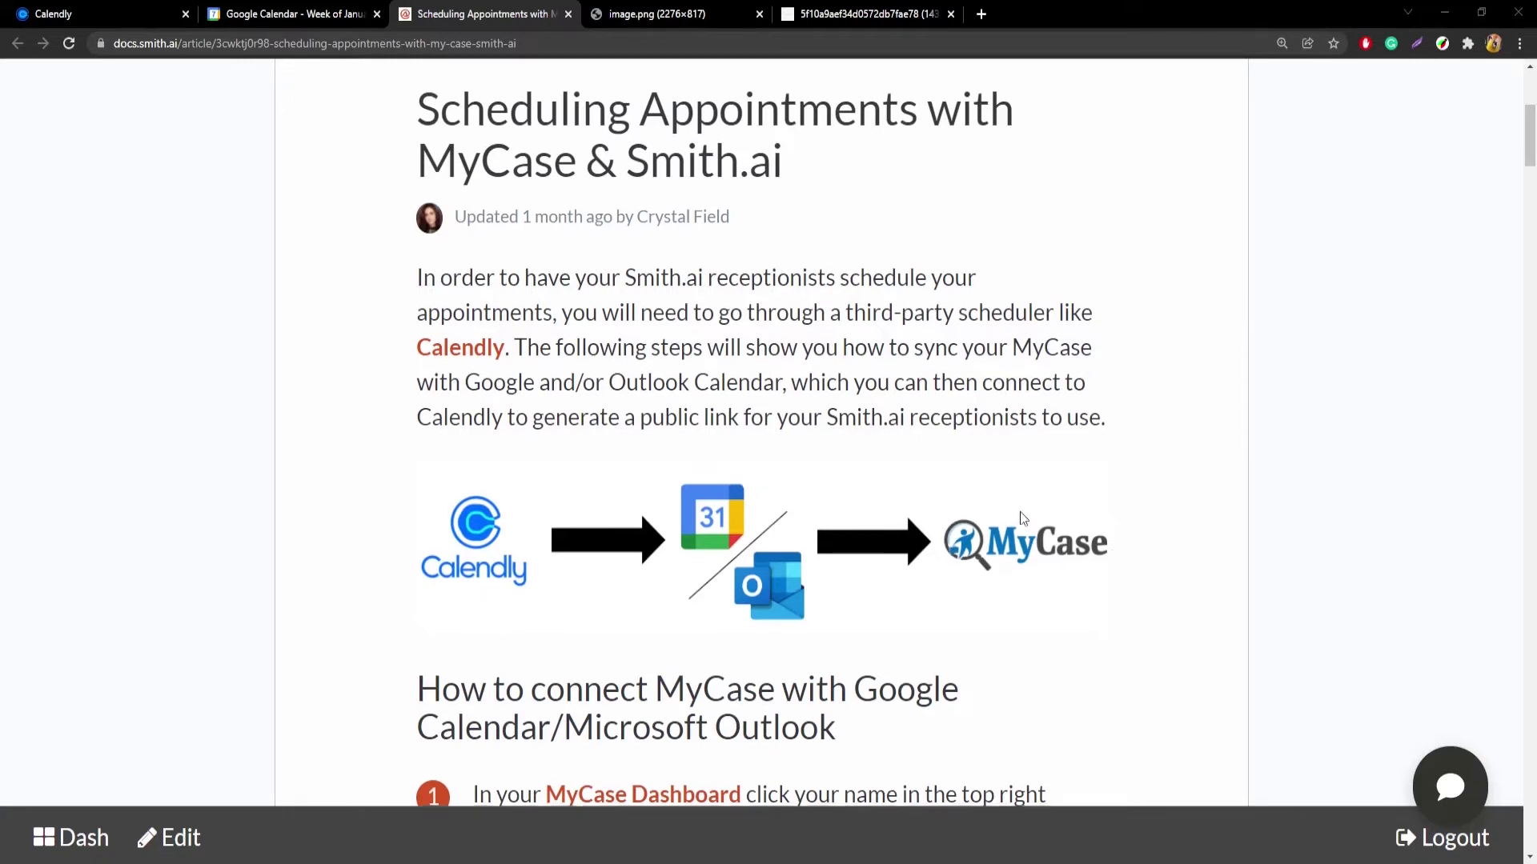
Scroll the MyCase help article and view the enlarged MyCase dashboard screenshot.
{"action": "scroll", "coordinate": [1001, 544], "scroll_direction": "down", "scroll_amount": 3}
{"action": "scroll", "coordinate": [1097, 457], "scroll_direction": "down", "scroll_amount": 2}
{"action": "scroll", "coordinate": [1136, 453], "scroll_direction": "down", "scroll_amount": 1}
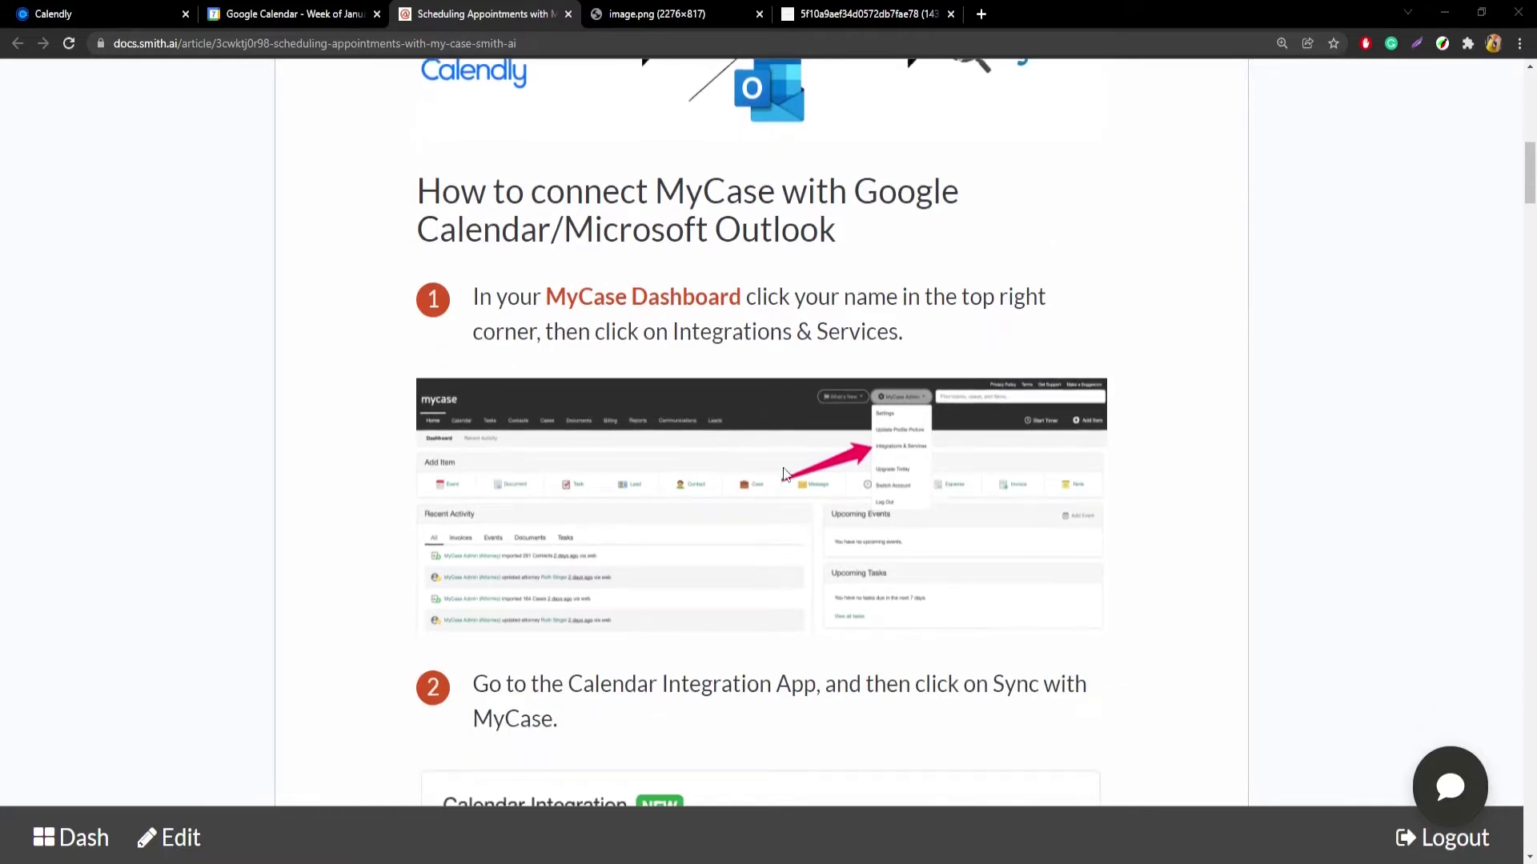
{"action": "left_click", "coordinate": [644, 14]}
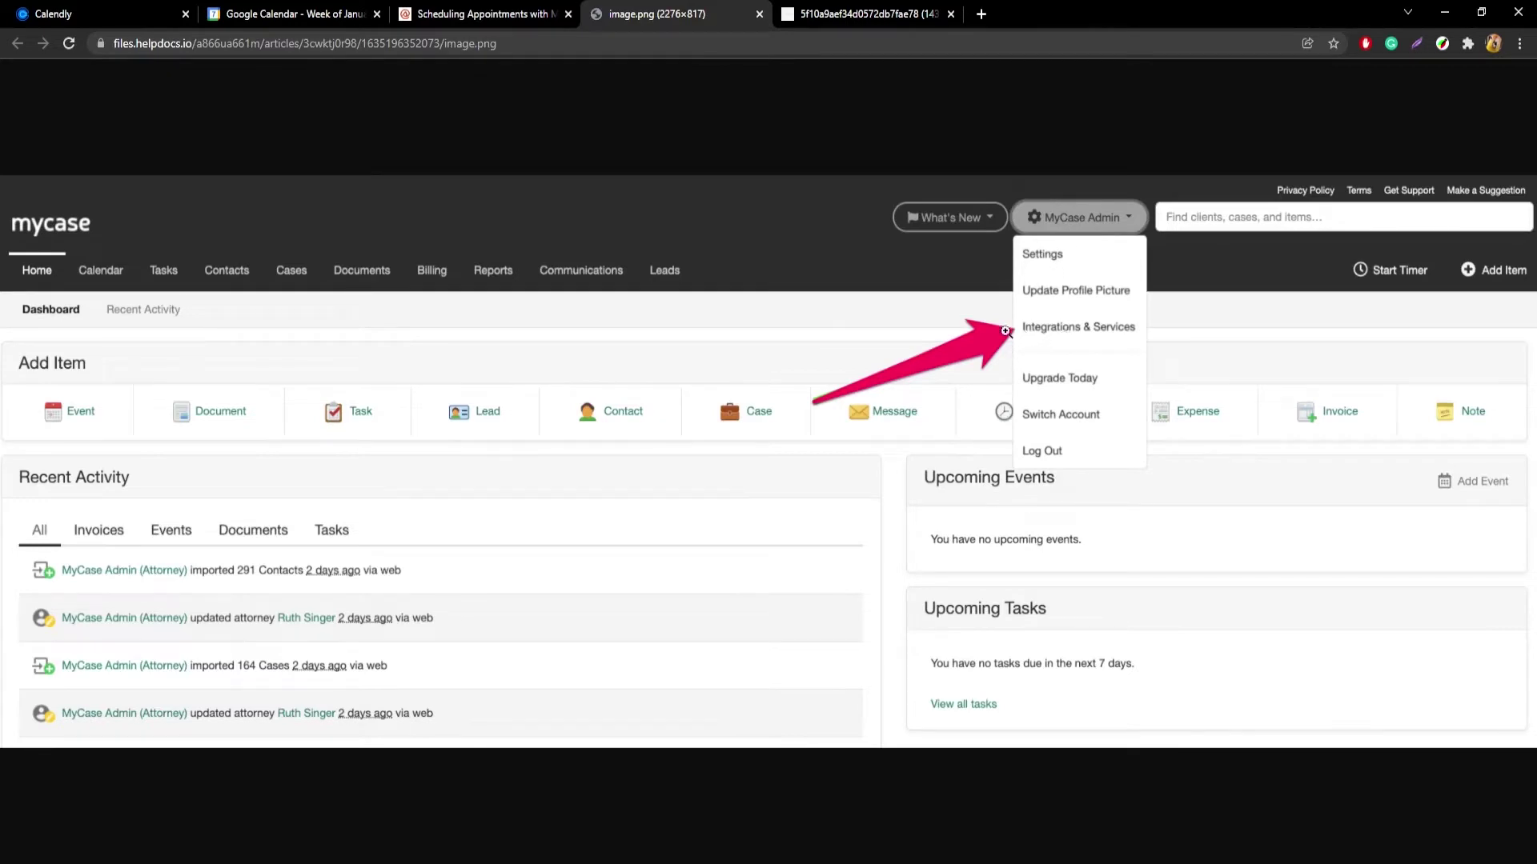
{"action": "left_click", "coordinate": [483, 14]}
Scroll down to step 6 and its note on the new MyCase calendar.
{"action": "scroll", "coordinate": [960, 329], "scroll_direction": "down", "scroll_amount": 2}
{"action": "scroll", "coordinate": [960, 329], "scroll_direction": "down", "scroll_amount": 4}
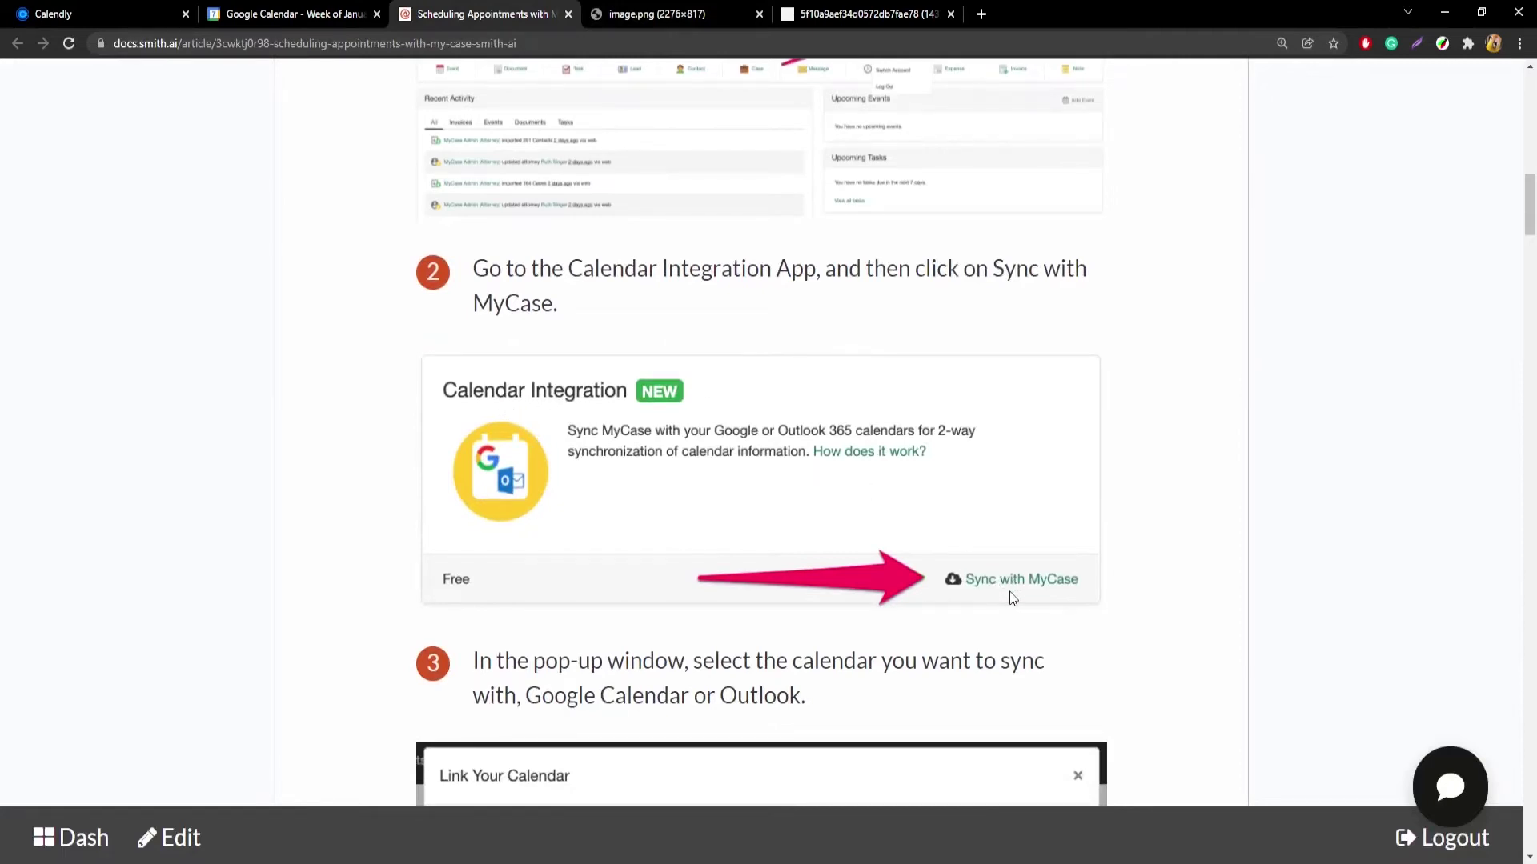
{"action": "scroll", "coordinate": [1012, 598], "scroll_direction": "down", "scroll_amount": 6}
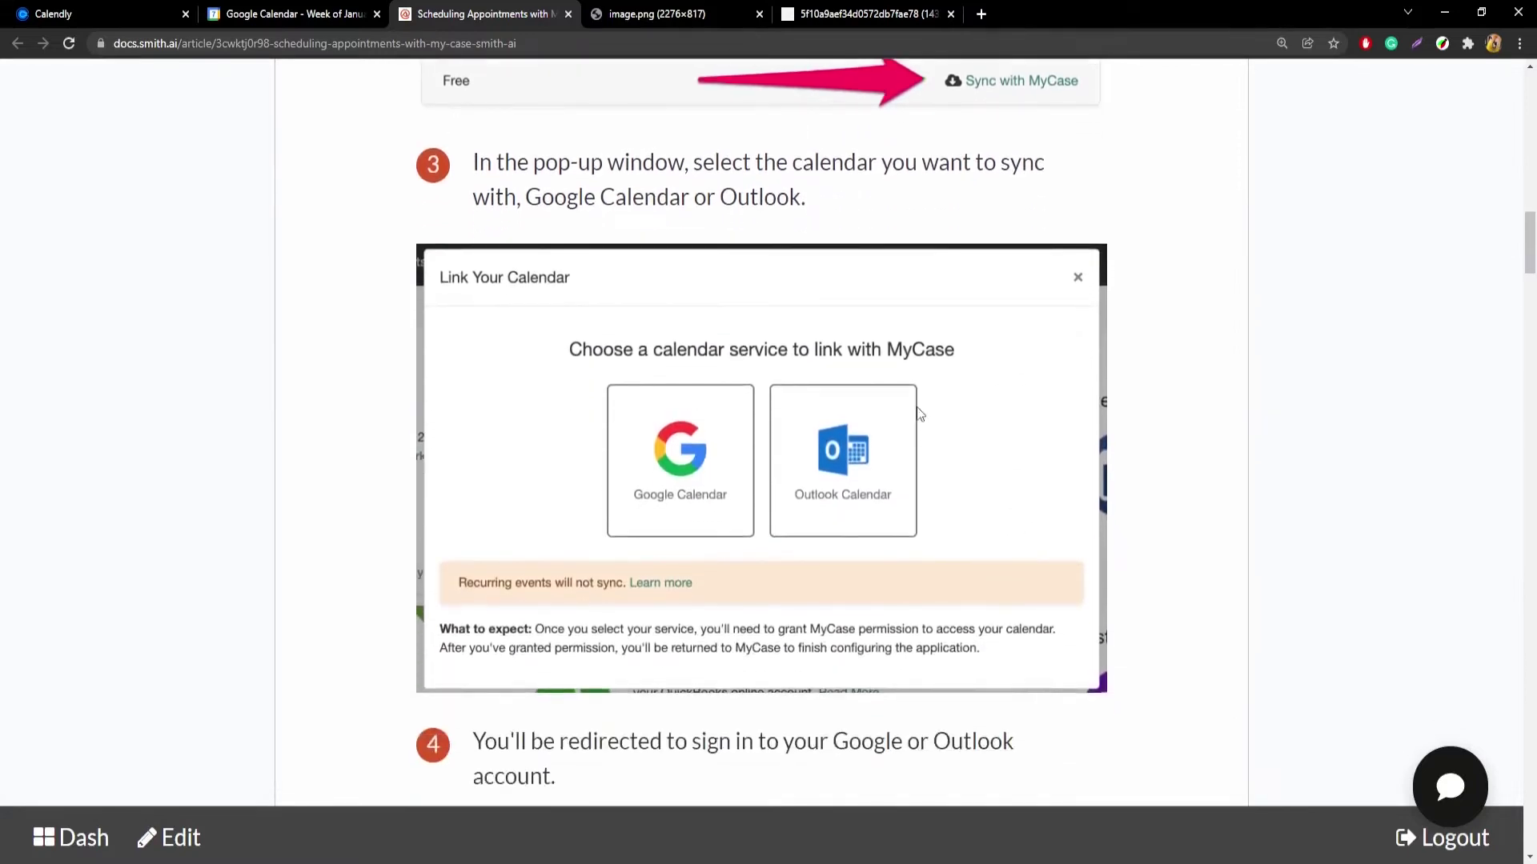
{"action": "scroll", "coordinate": [915, 409], "scroll_direction": "down", "scroll_amount": 1}
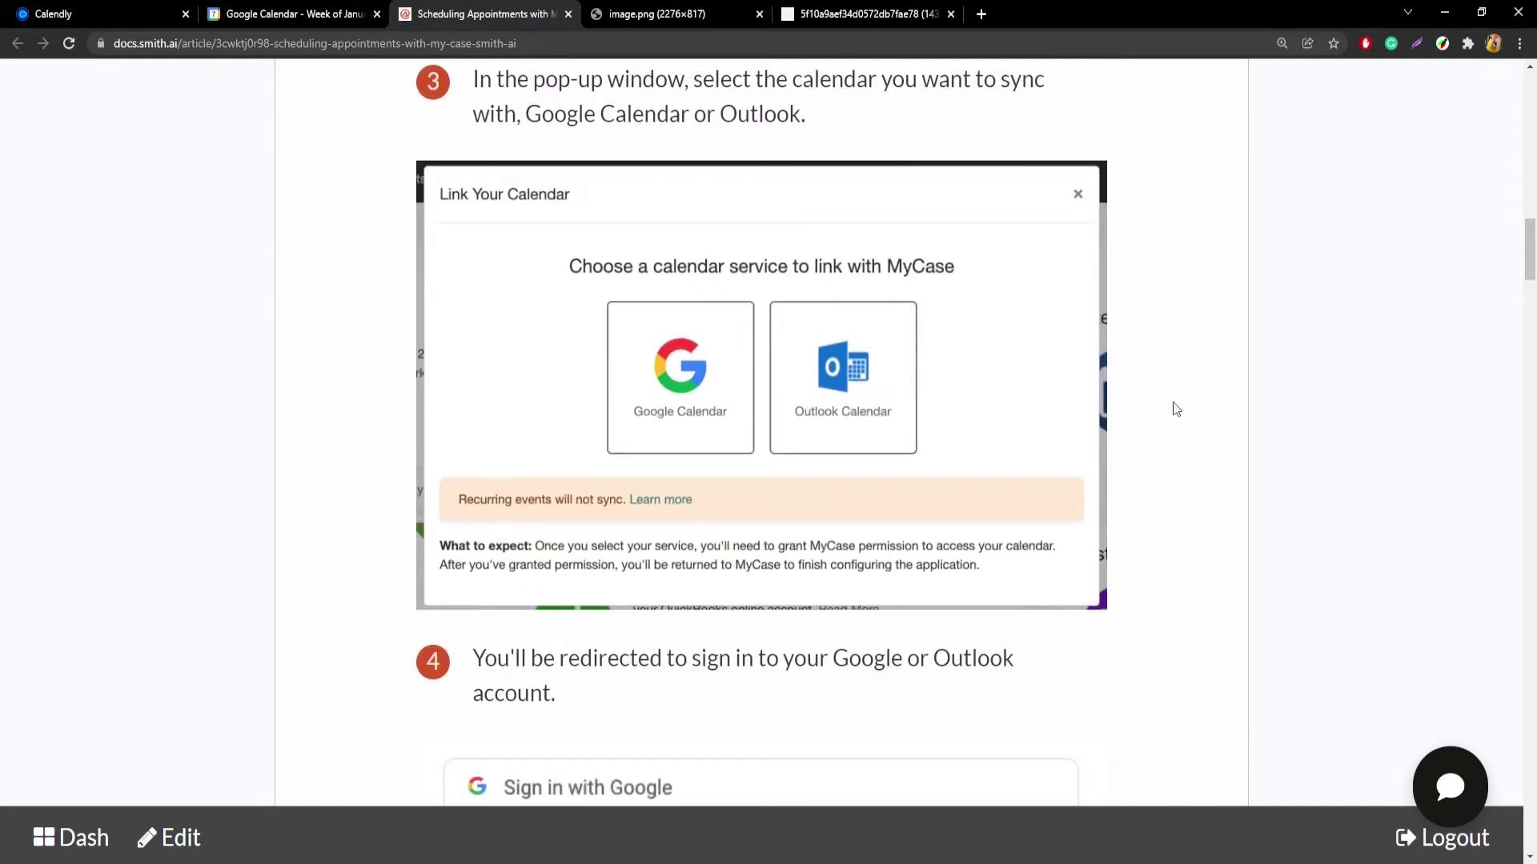
{"action": "scroll", "coordinate": [1176, 409], "scroll_direction": "down", "scroll_amount": 7}
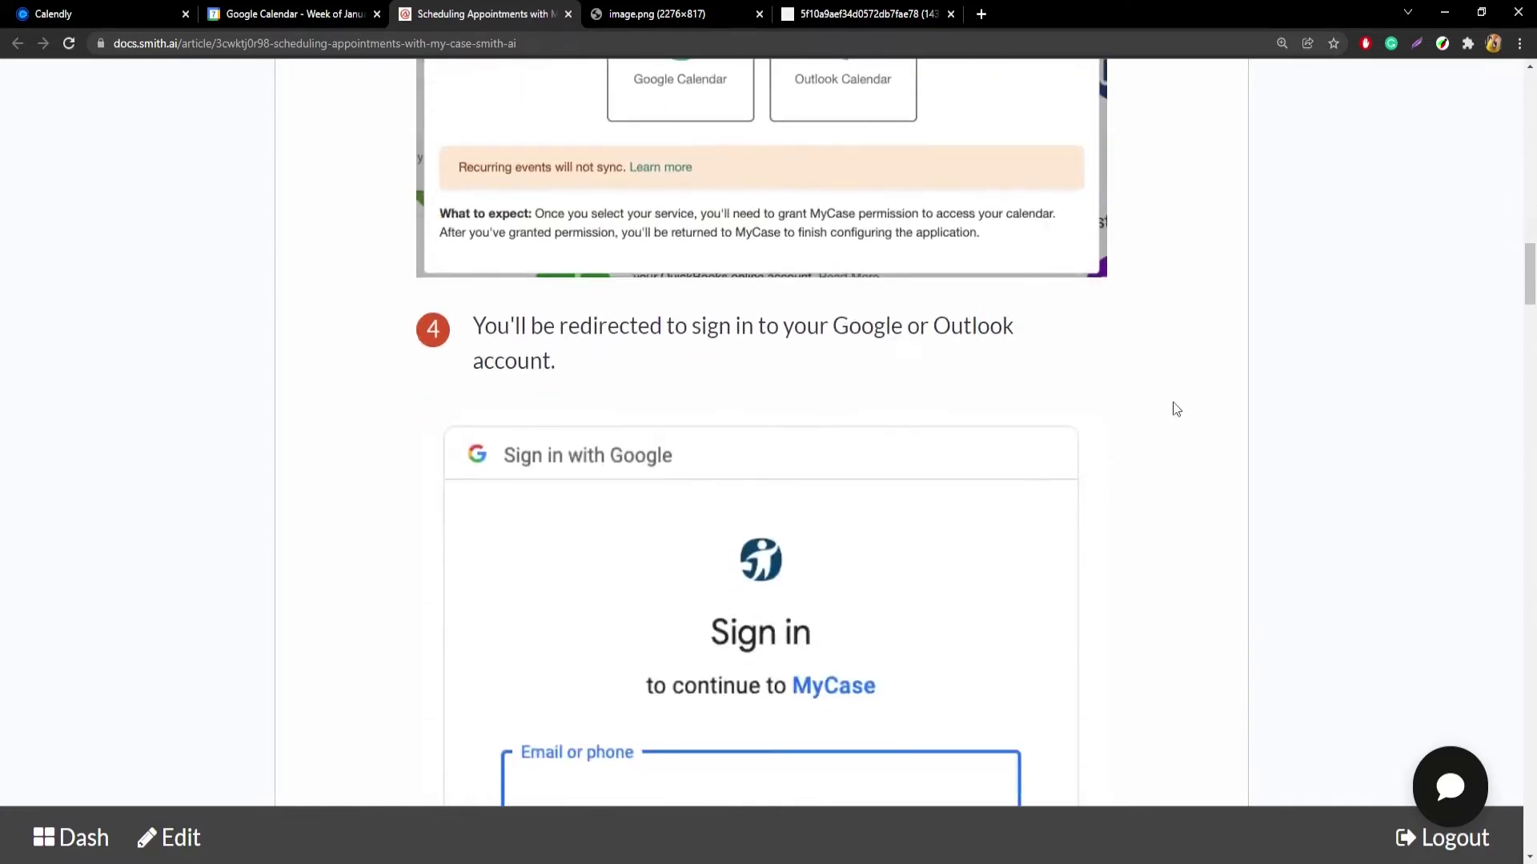
{"action": "scroll", "coordinate": [885, 318], "scroll_direction": "down", "scroll_amount": 9}
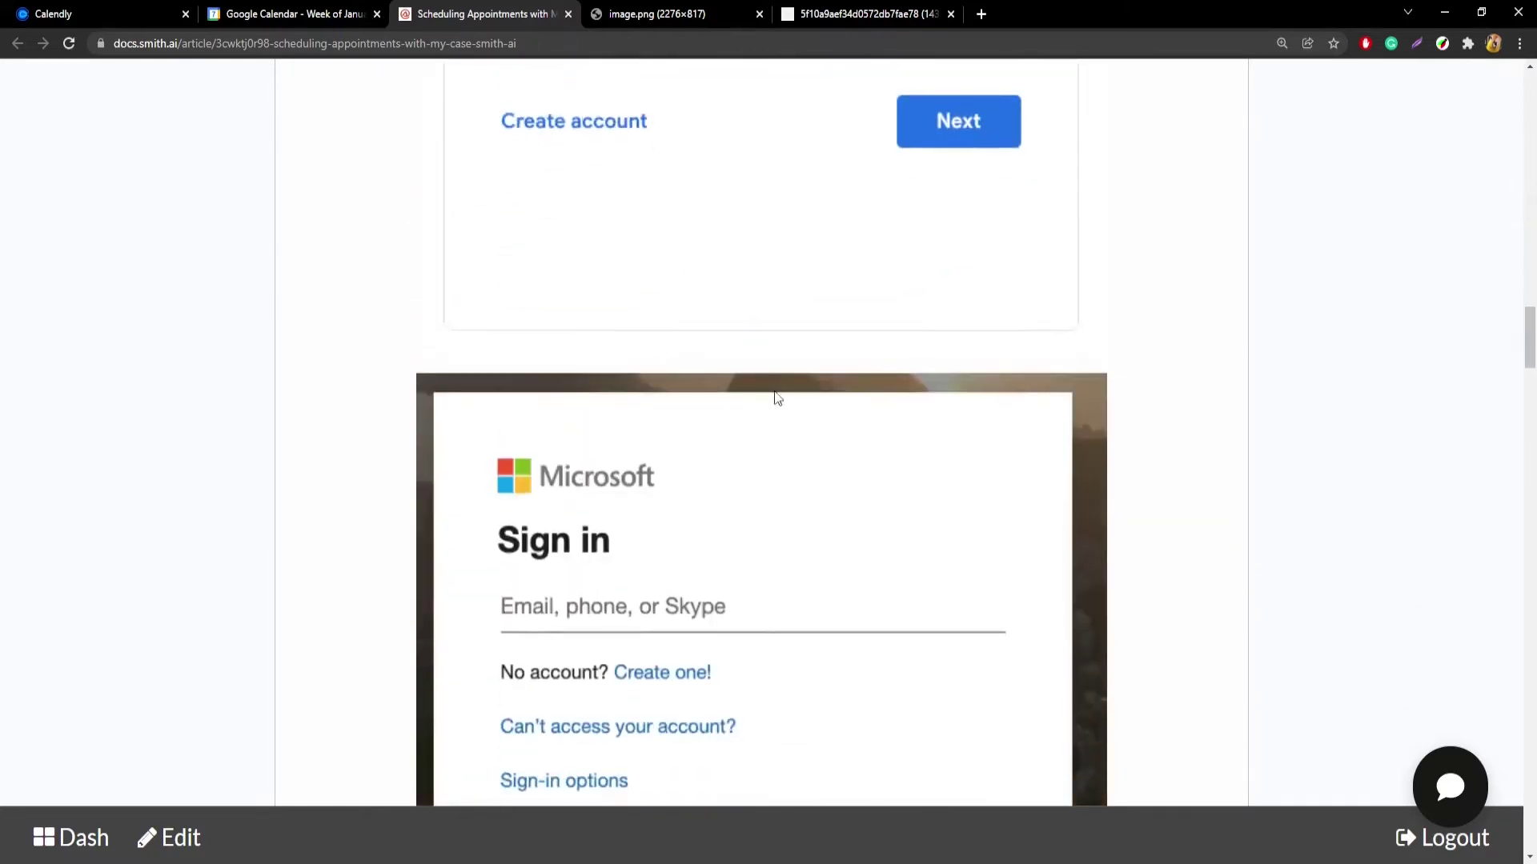
{"action": "scroll", "coordinate": [856, 378], "scroll_direction": "down", "scroll_amount": 10}
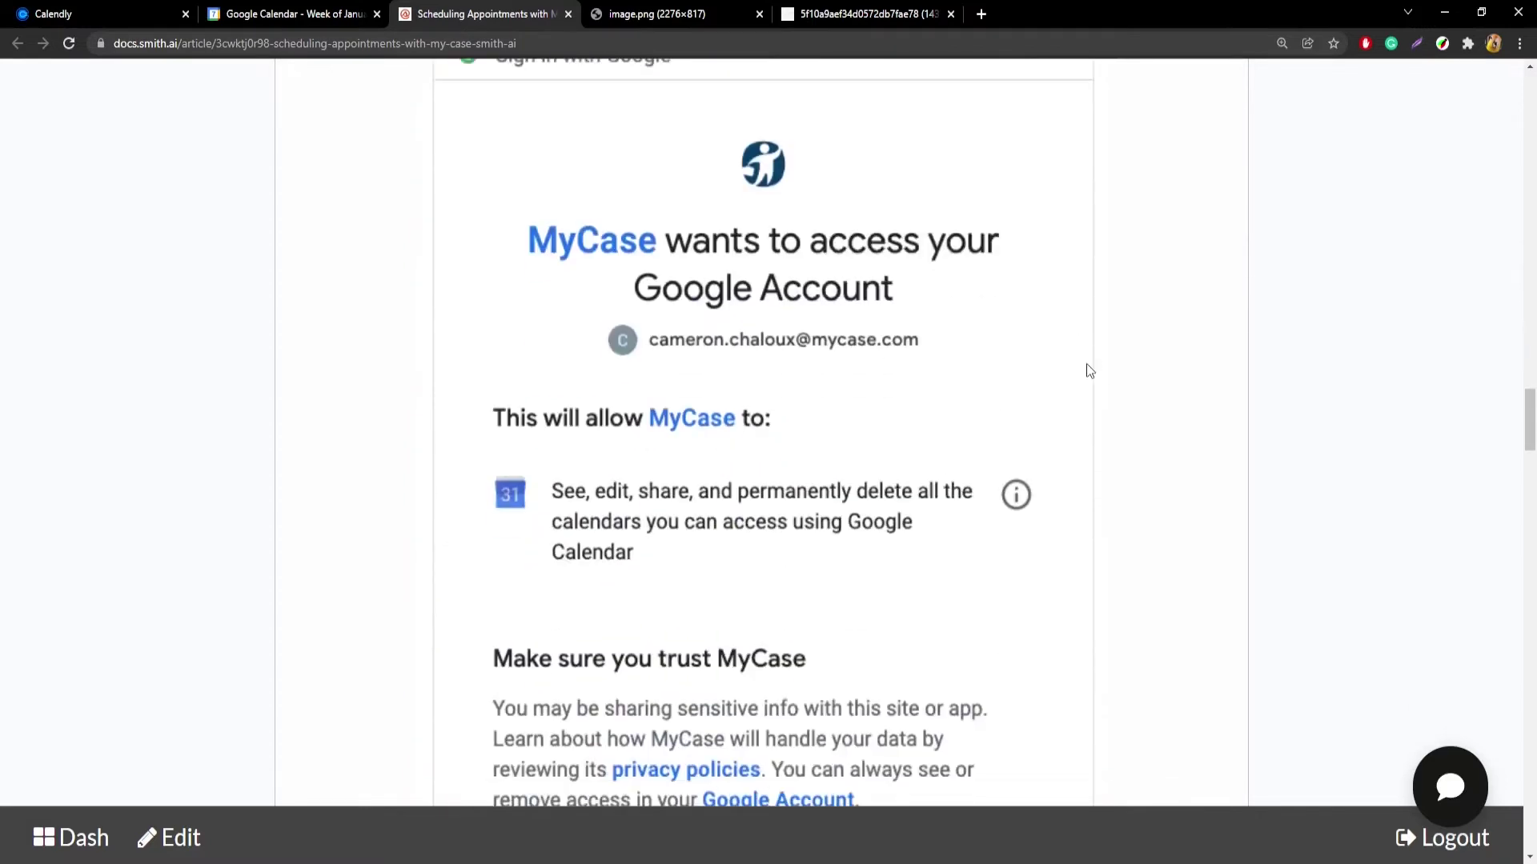
{"action": "scroll", "coordinate": [1019, 390], "scroll_direction": "down", "scroll_amount": 12}
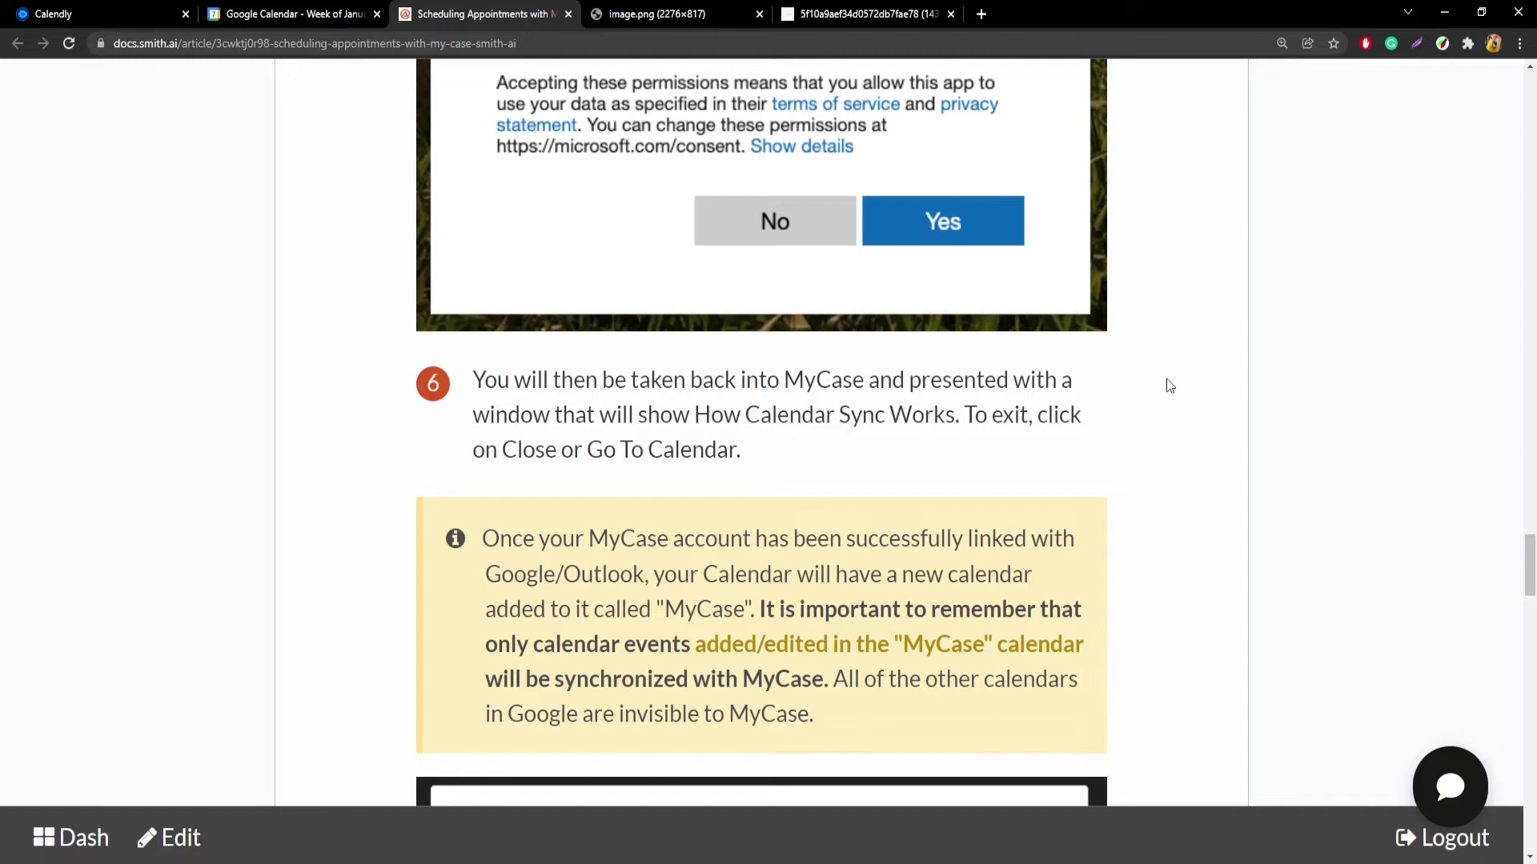
Compare Google Calendar's January 2–8, 2022 week with the Outlook calendar screenshot.
{"action": "left_click", "coordinate": [288, 14]}
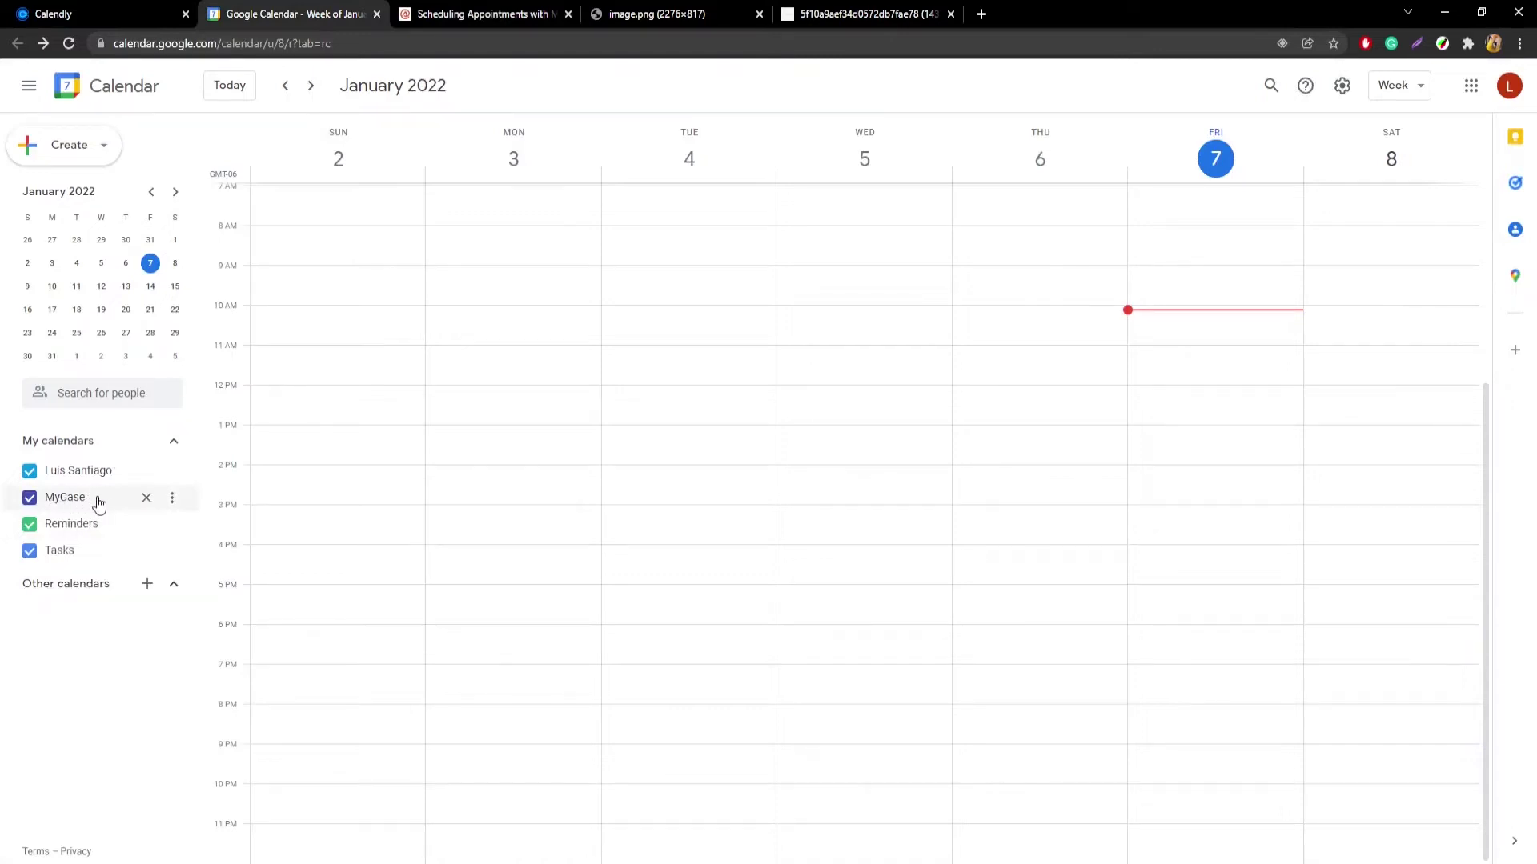
{"action": "left_click", "coordinate": [837, 14]}
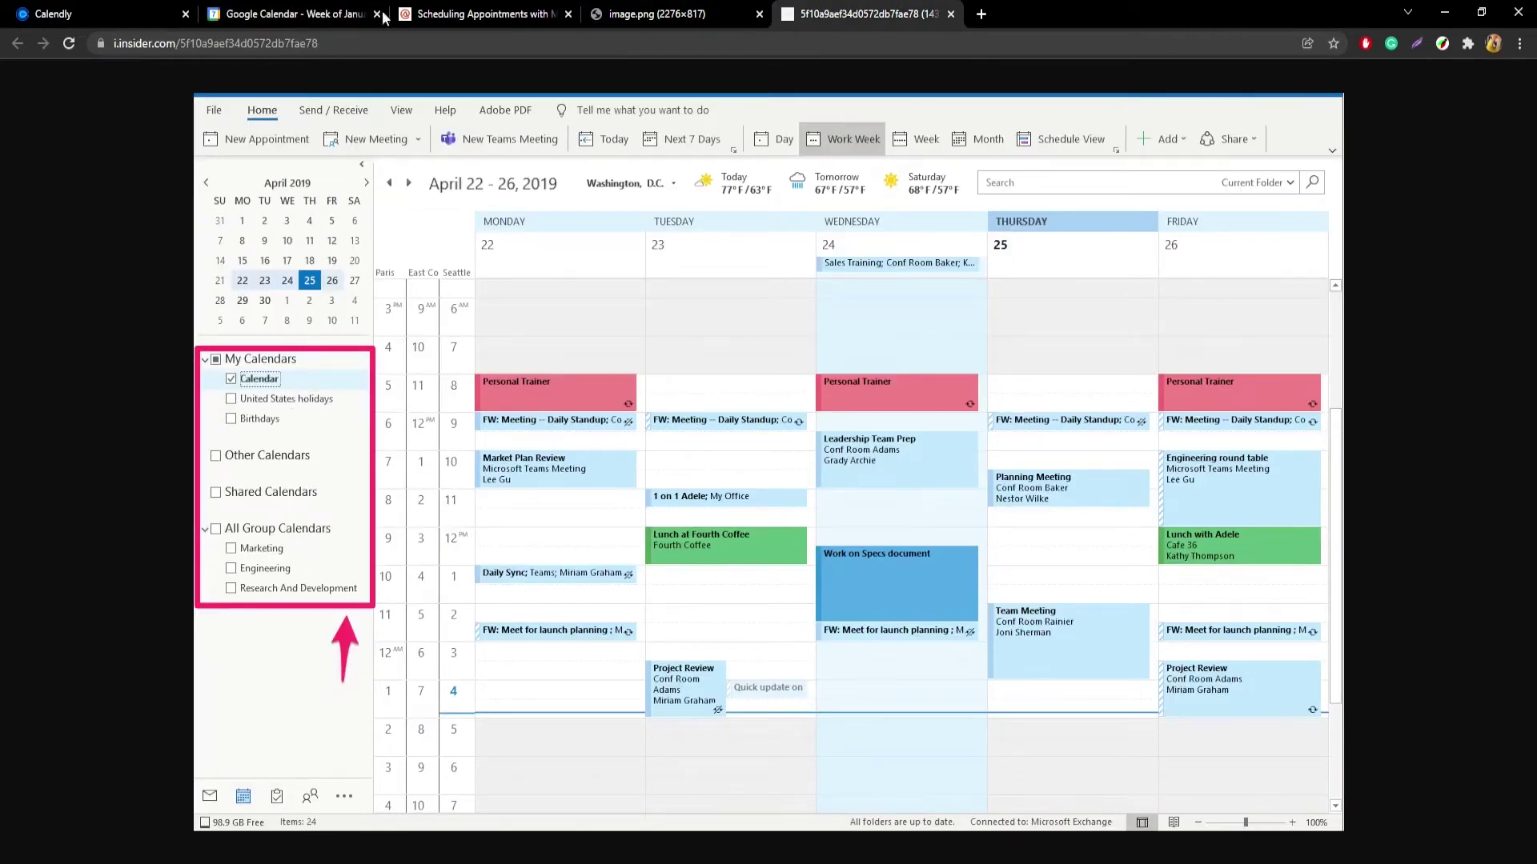
{"action": "left_click", "coordinate": [290, 14]}
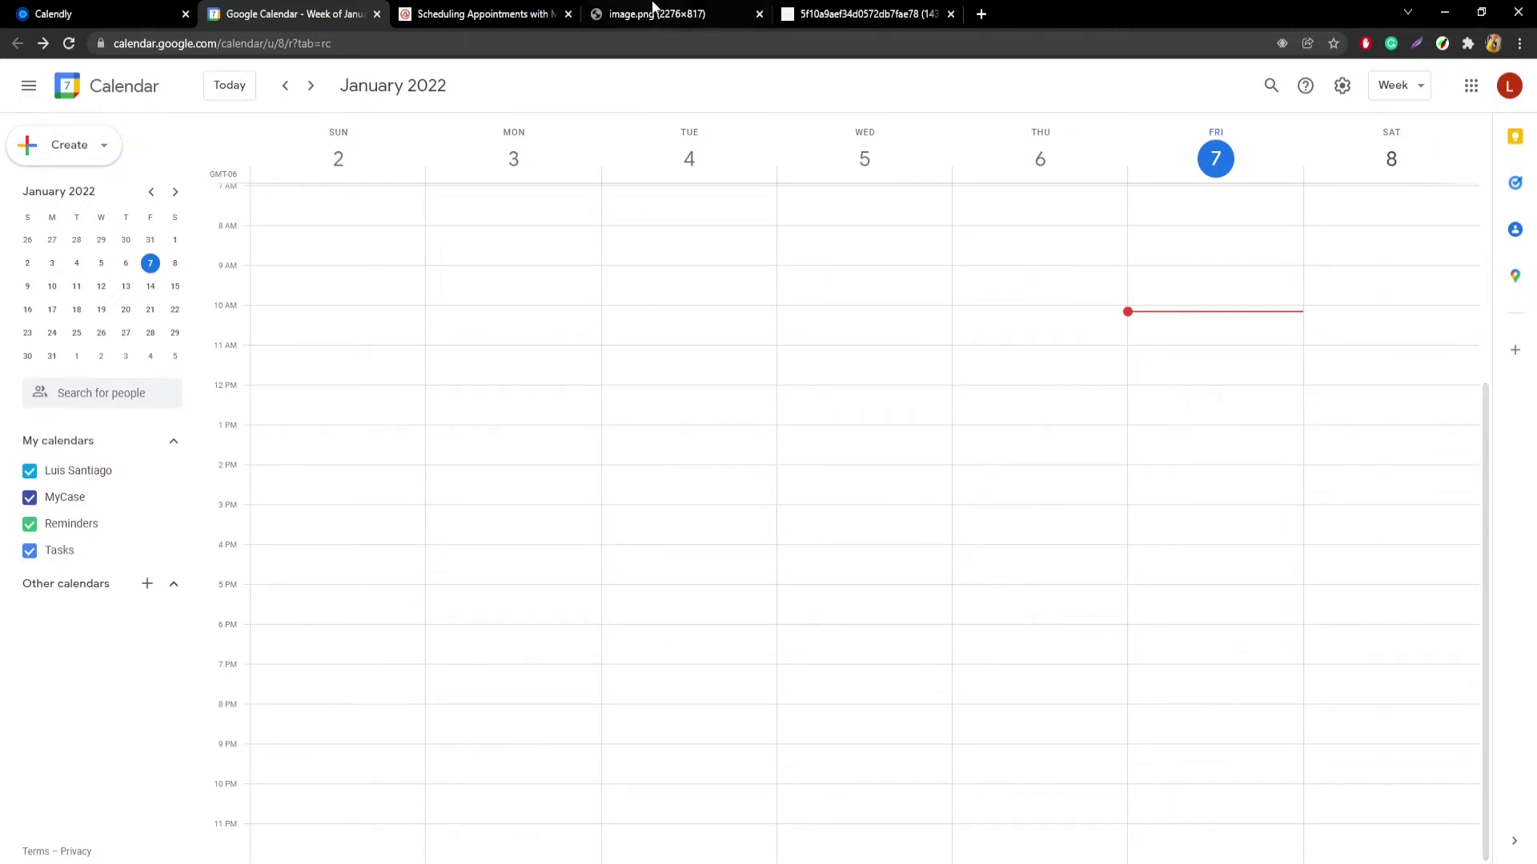
{"action": "left_click", "coordinate": [825, 14]}
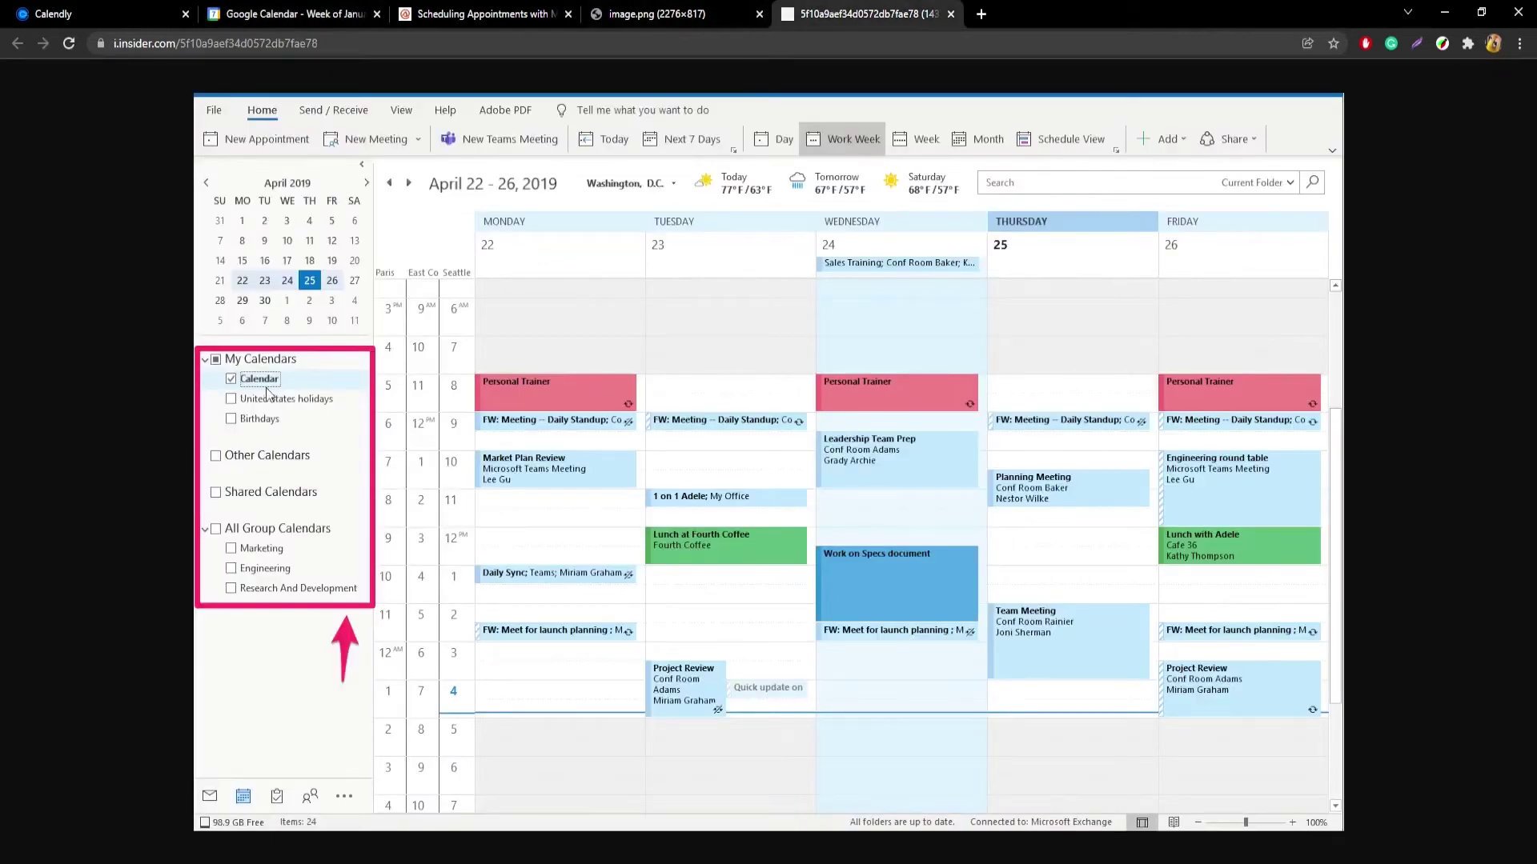
{"action": "left_click", "coordinate": [288, 14]}
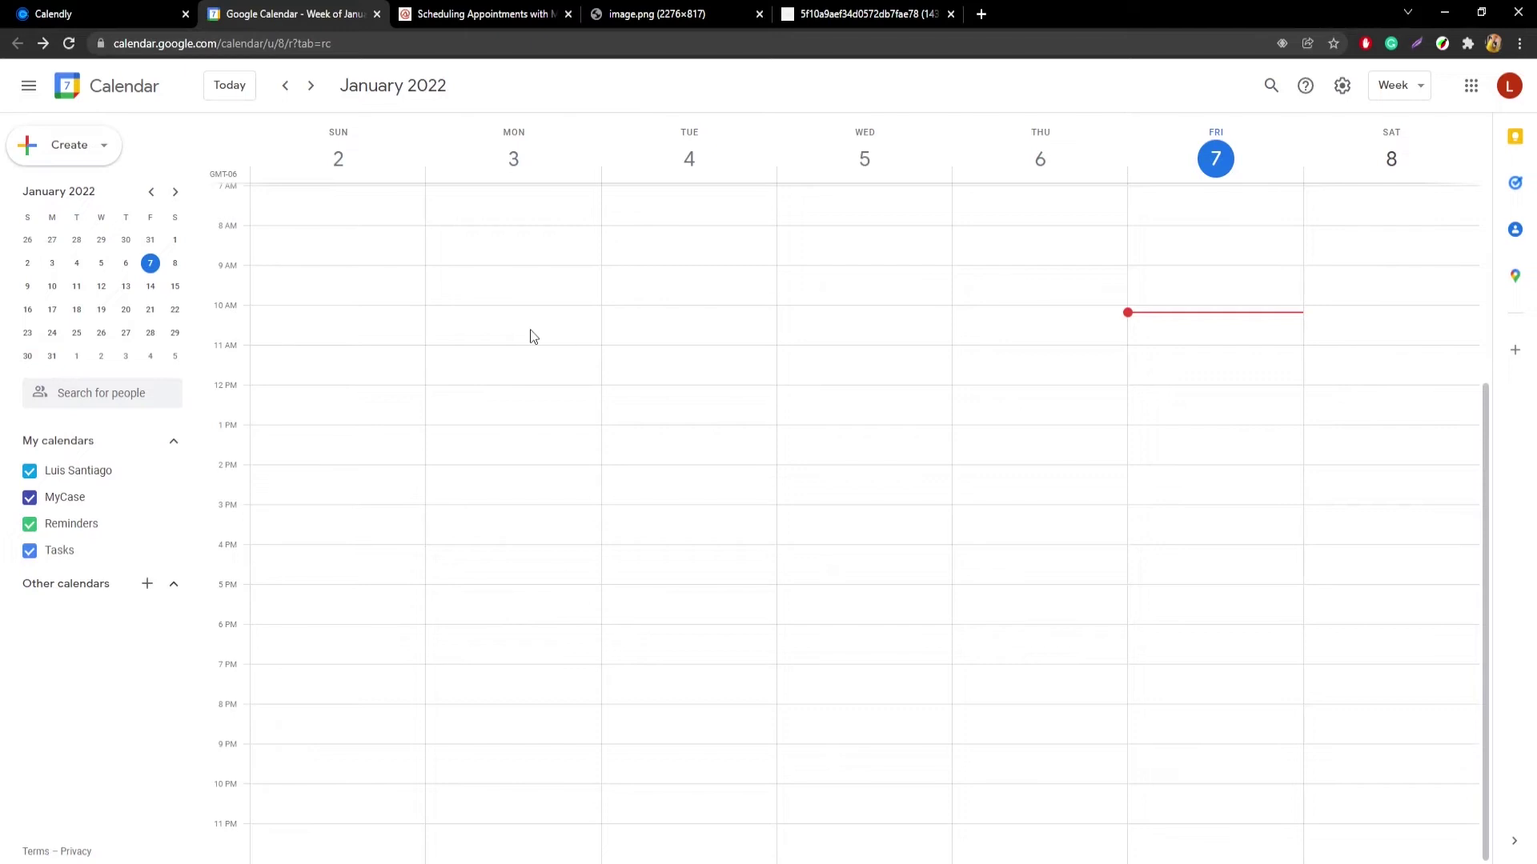
Create a Wednesday, January 5, 10–11am event titled 'Test'.
{"action": "left_click", "coordinate": [859, 320]}
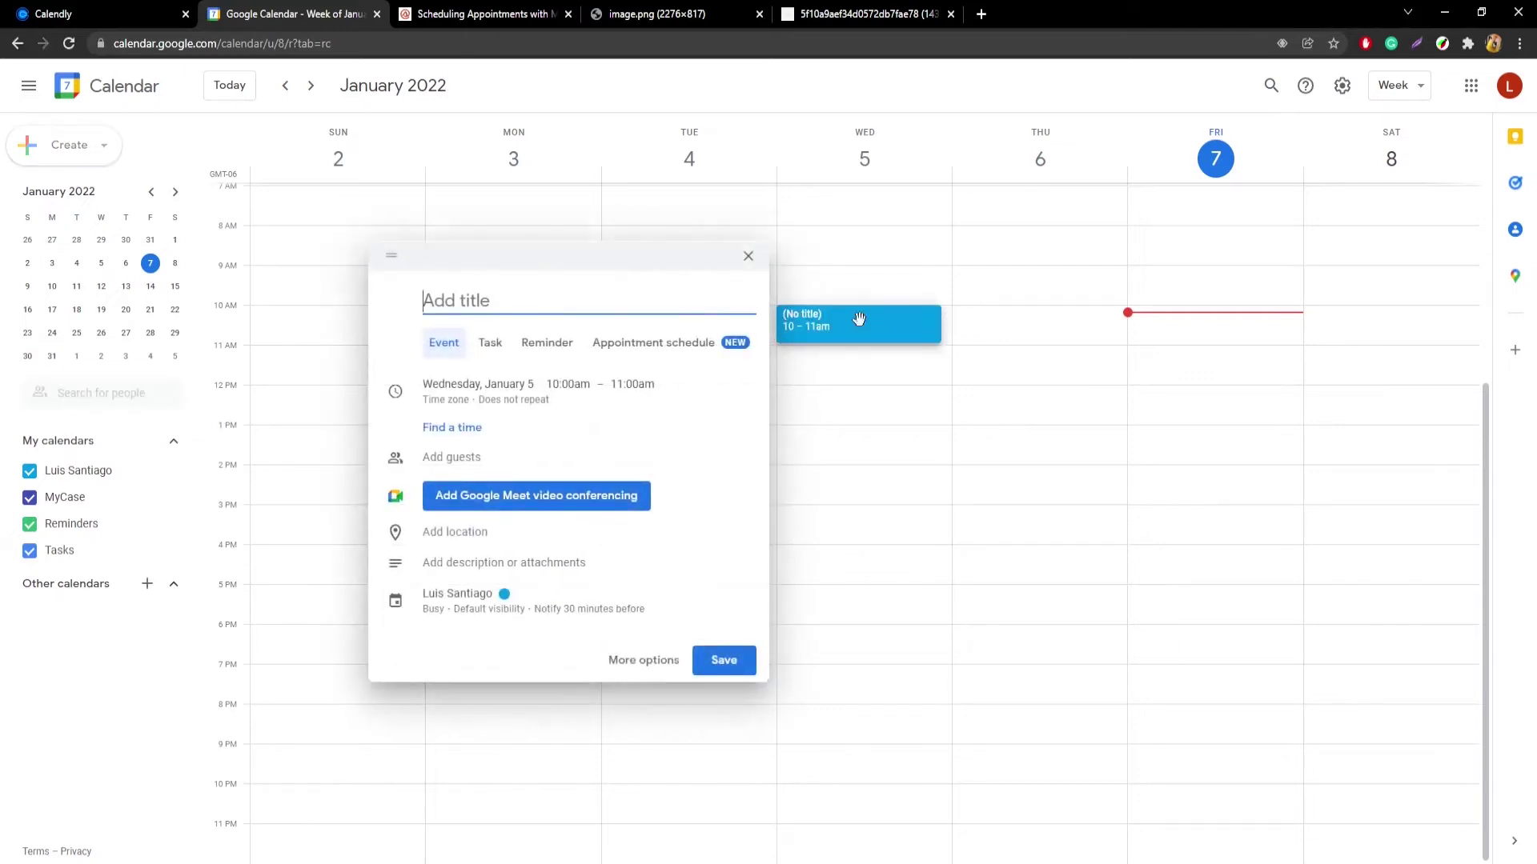
{"action": "type", "text": "TEst"}
{"action": "key", "text": "BackSpace"}
{"action": "key", "text": "BackSpace"}
{"action": "key", "text": "BackSpace"}
{"action": "type", "text": "est"}
Assign the Test event to the MyCase calendar and save it.
{"action": "left_click", "coordinate": [511, 596]}
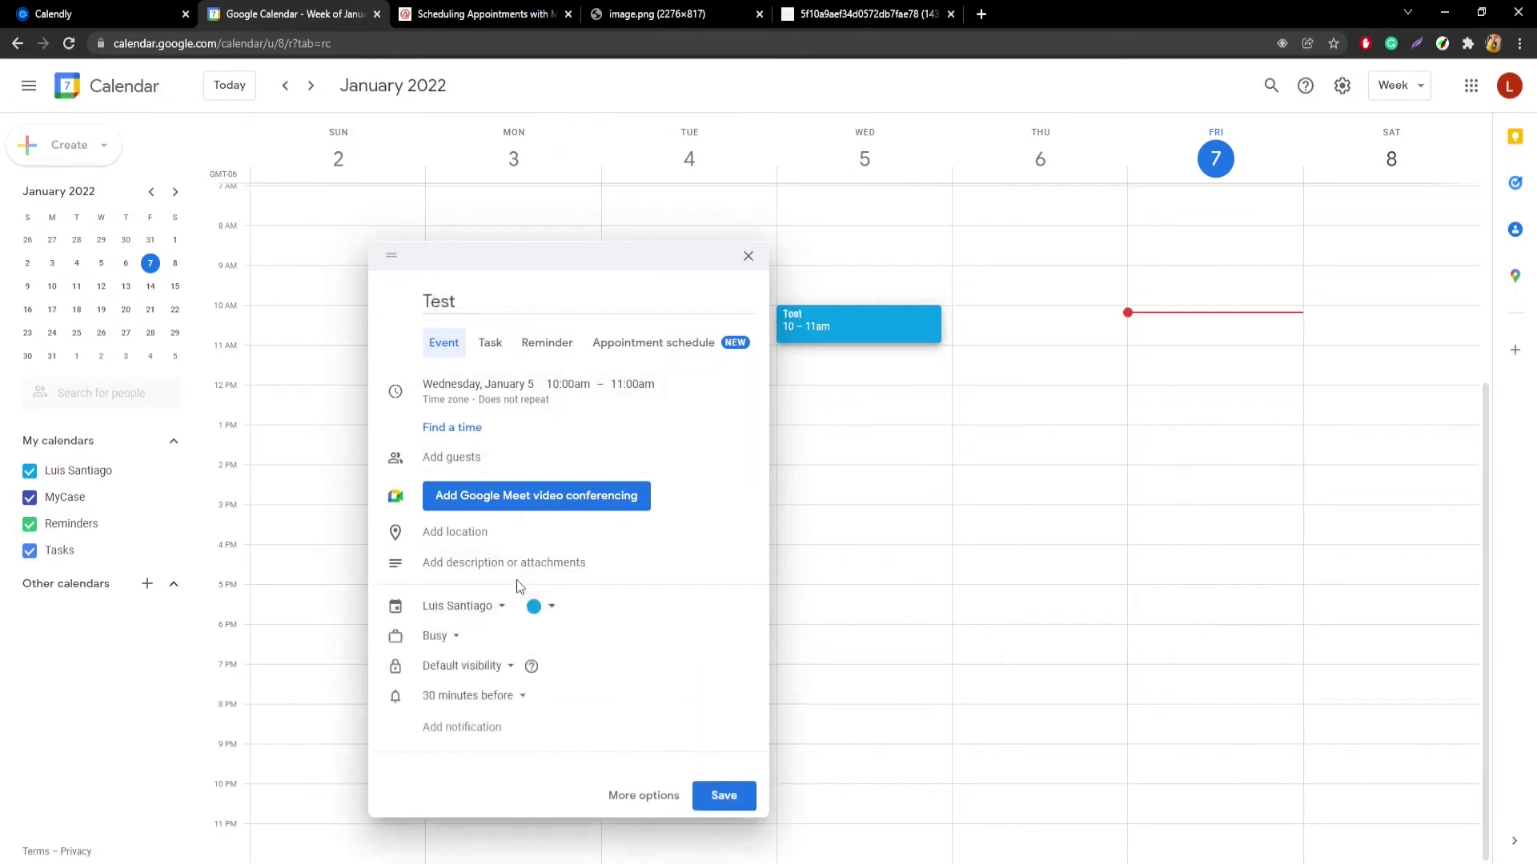
{"action": "left_click", "coordinate": [479, 608]}
{"action": "left_click", "coordinate": [463, 636]}
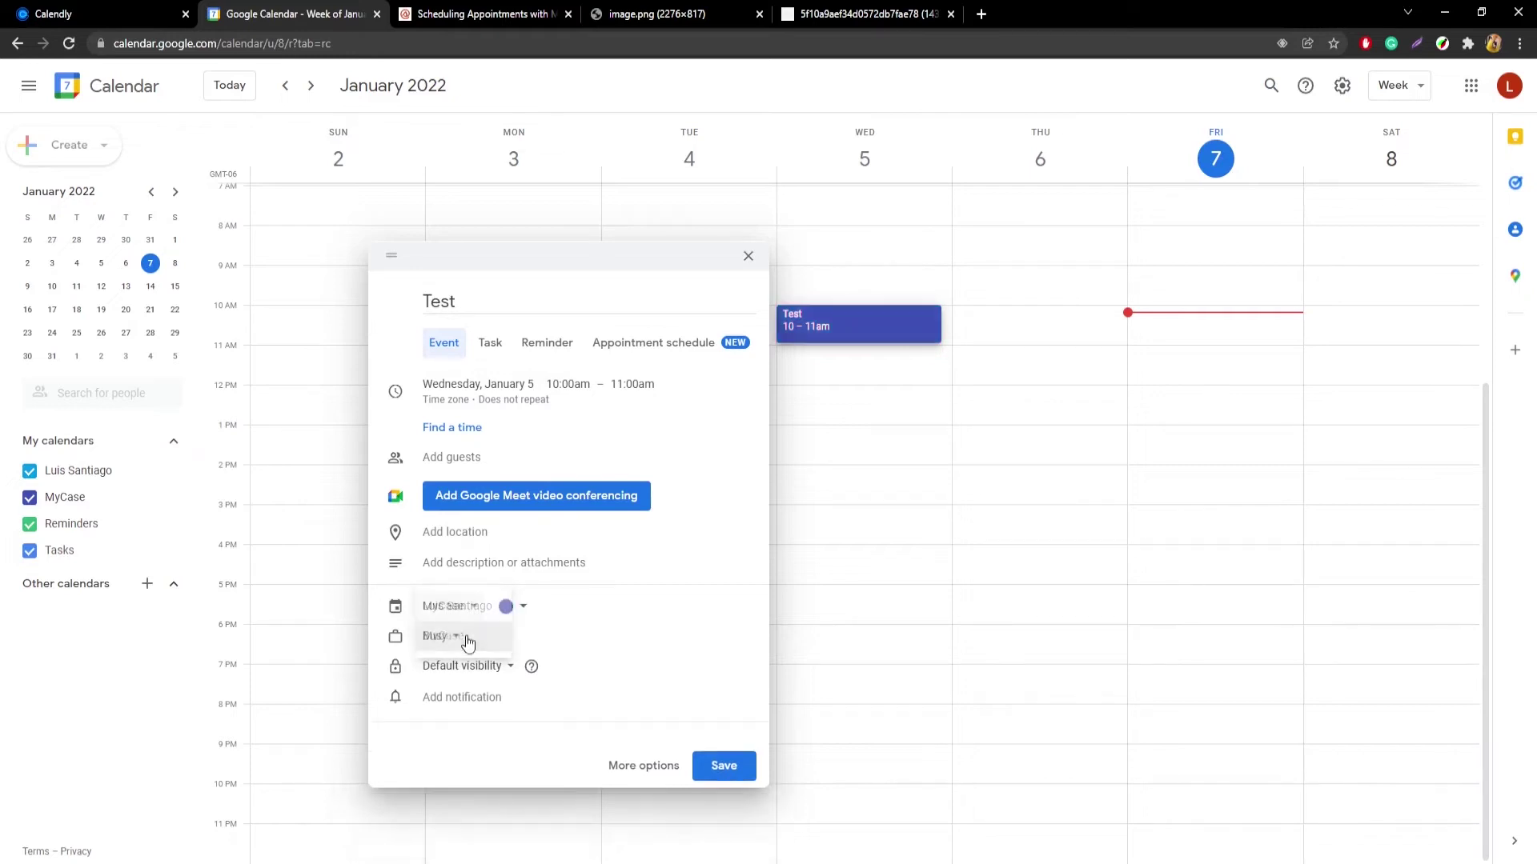
{"action": "left_click", "coordinate": [724, 766]}
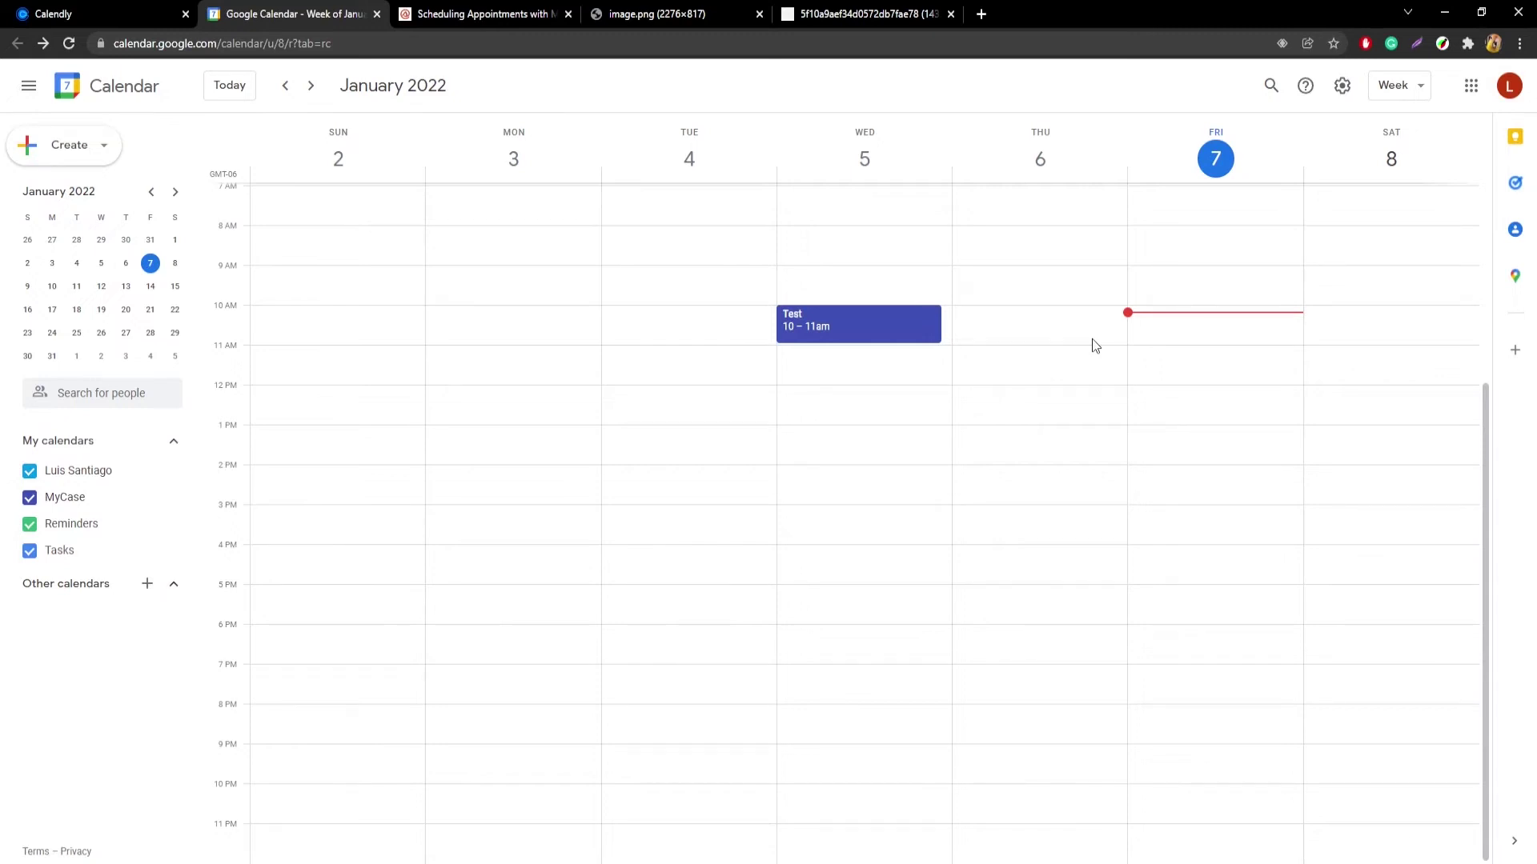
{"action": "left_click", "coordinate": [126, 11]}
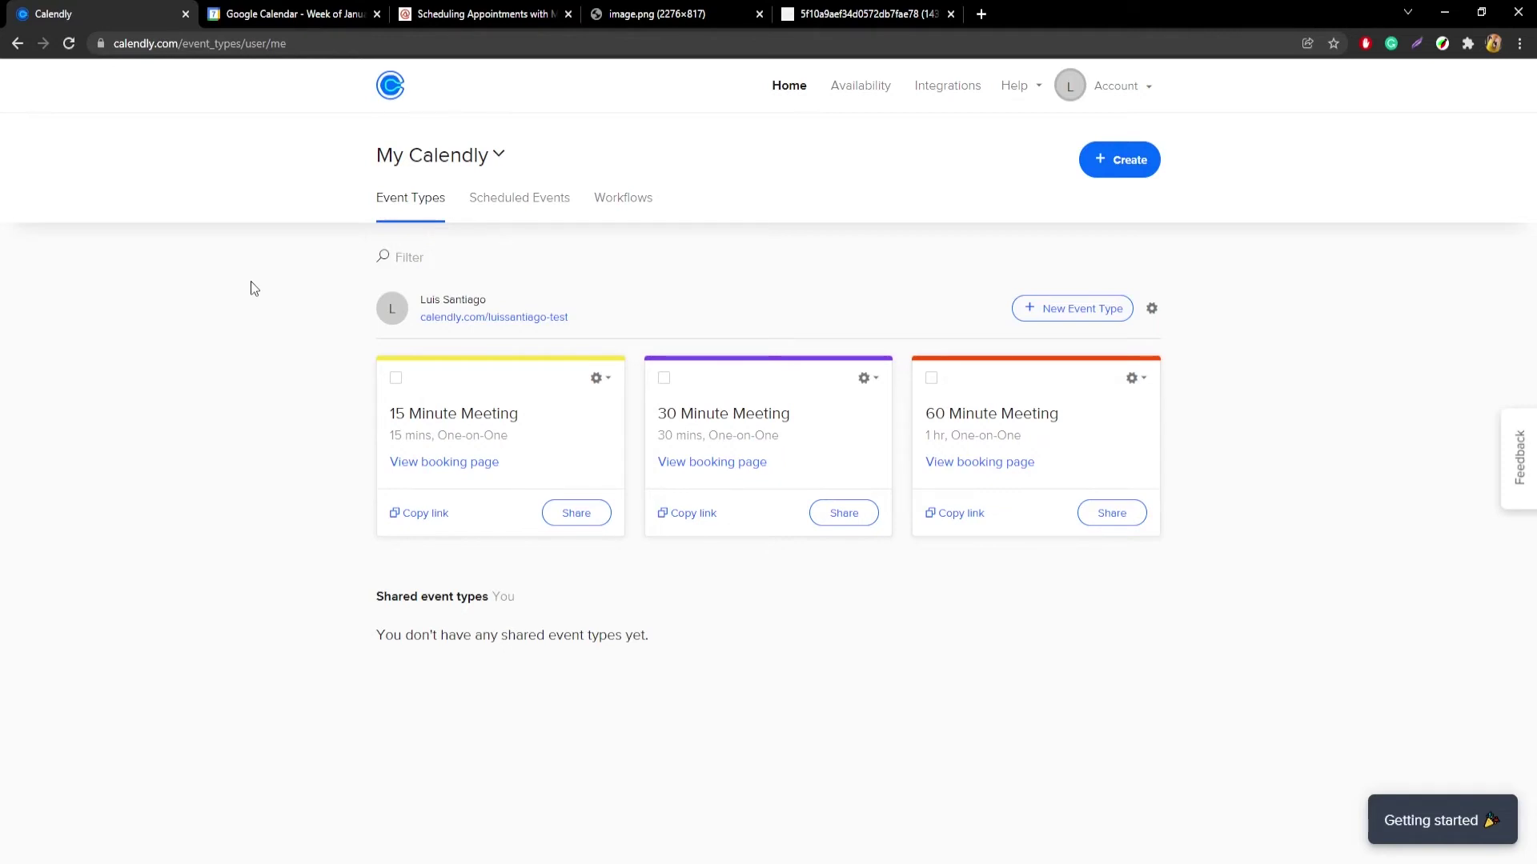
Go to Calendar Connections and look over the connected Google account.
{"action": "left_click", "coordinate": [1127, 88]}
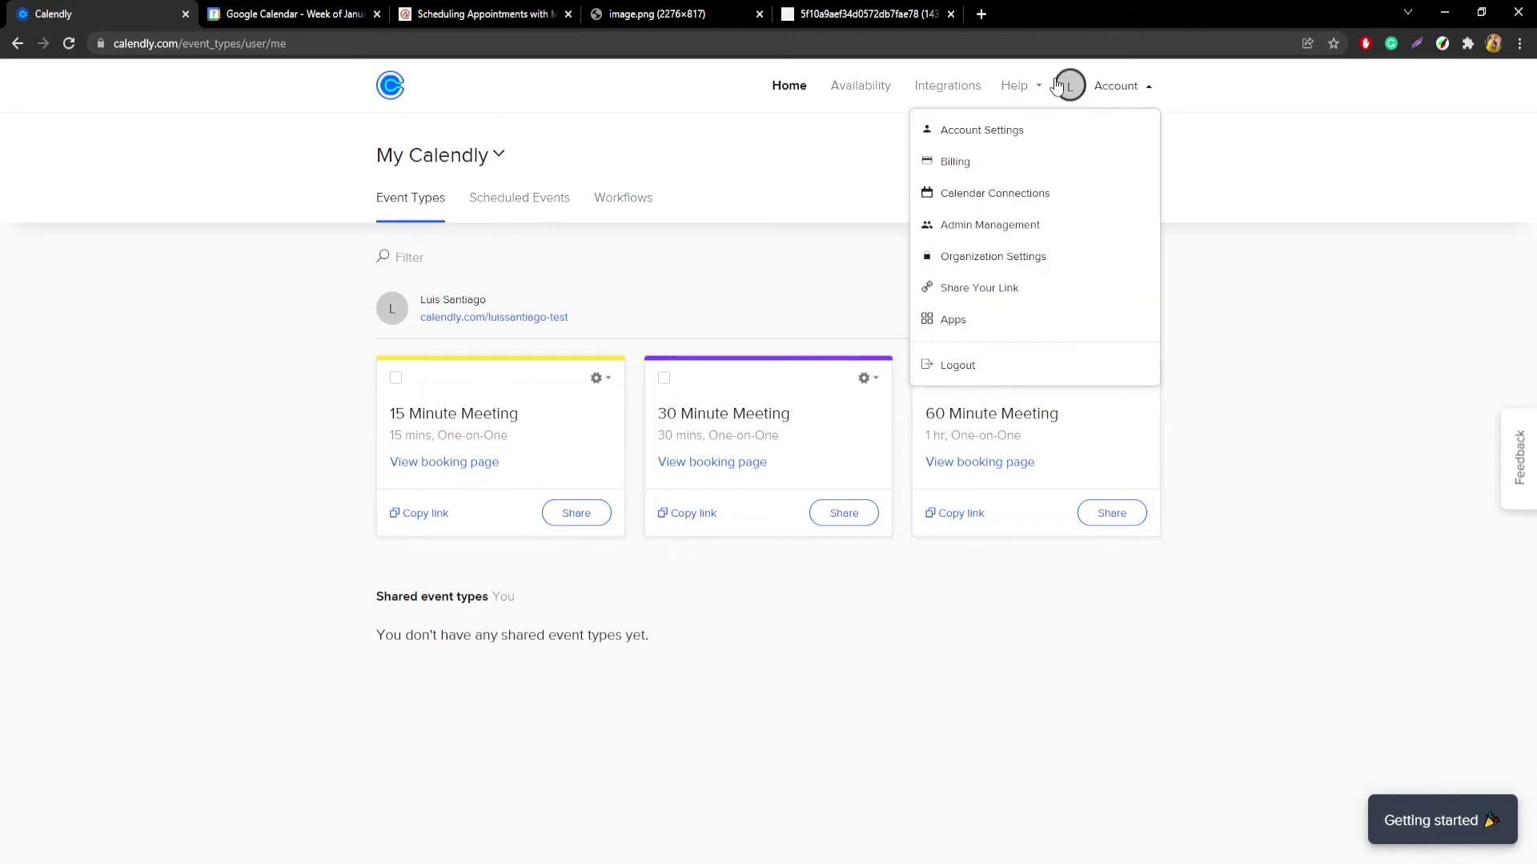
{"action": "left_click", "coordinate": [1002, 198]}
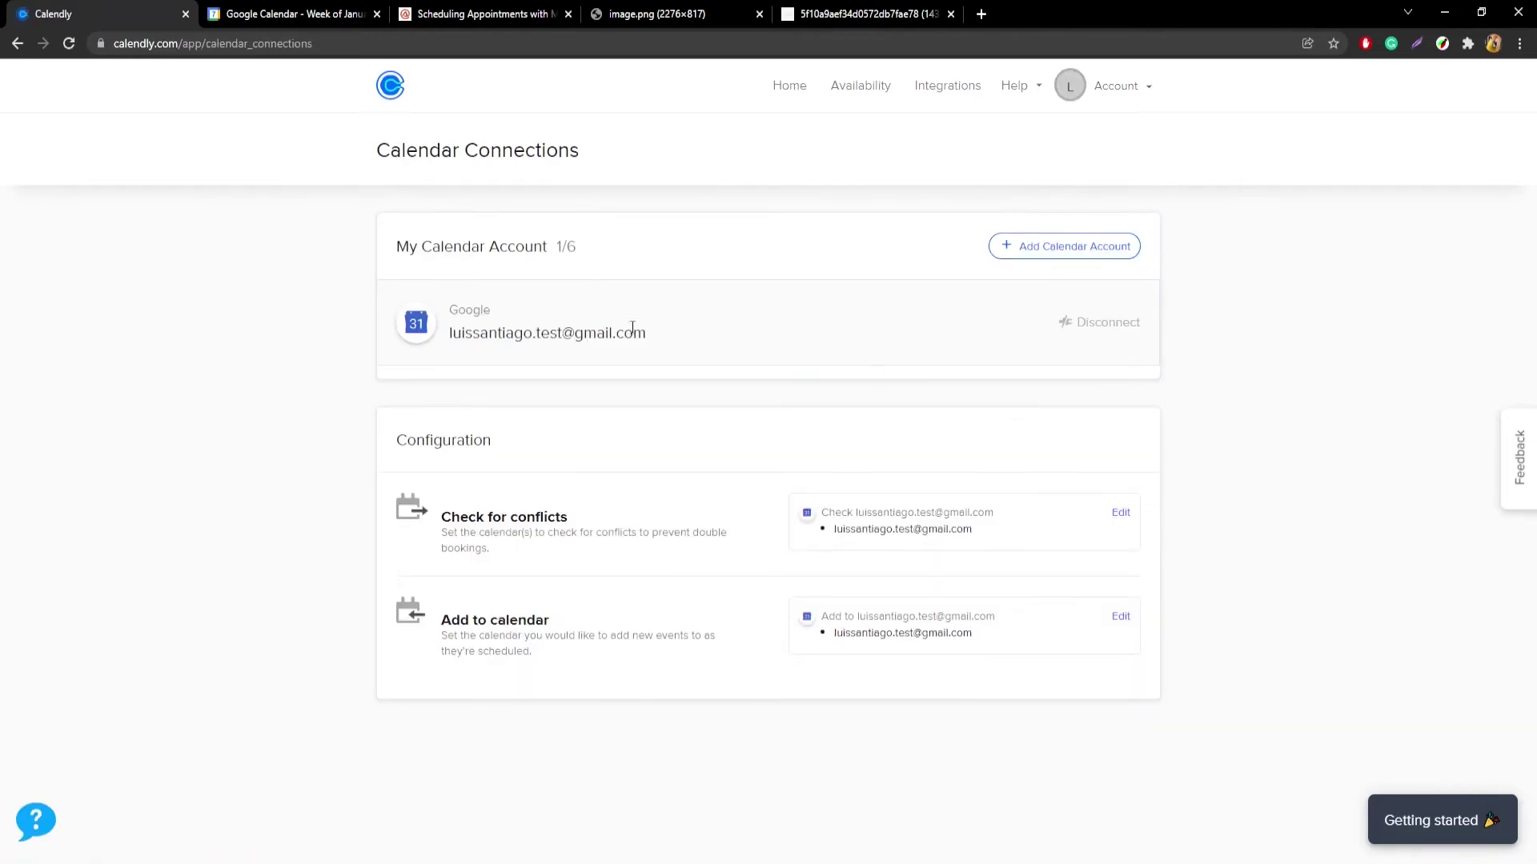
{"action": "left_click_drag", "start_coordinate": [592, 348], "coordinate": [445, 358]}
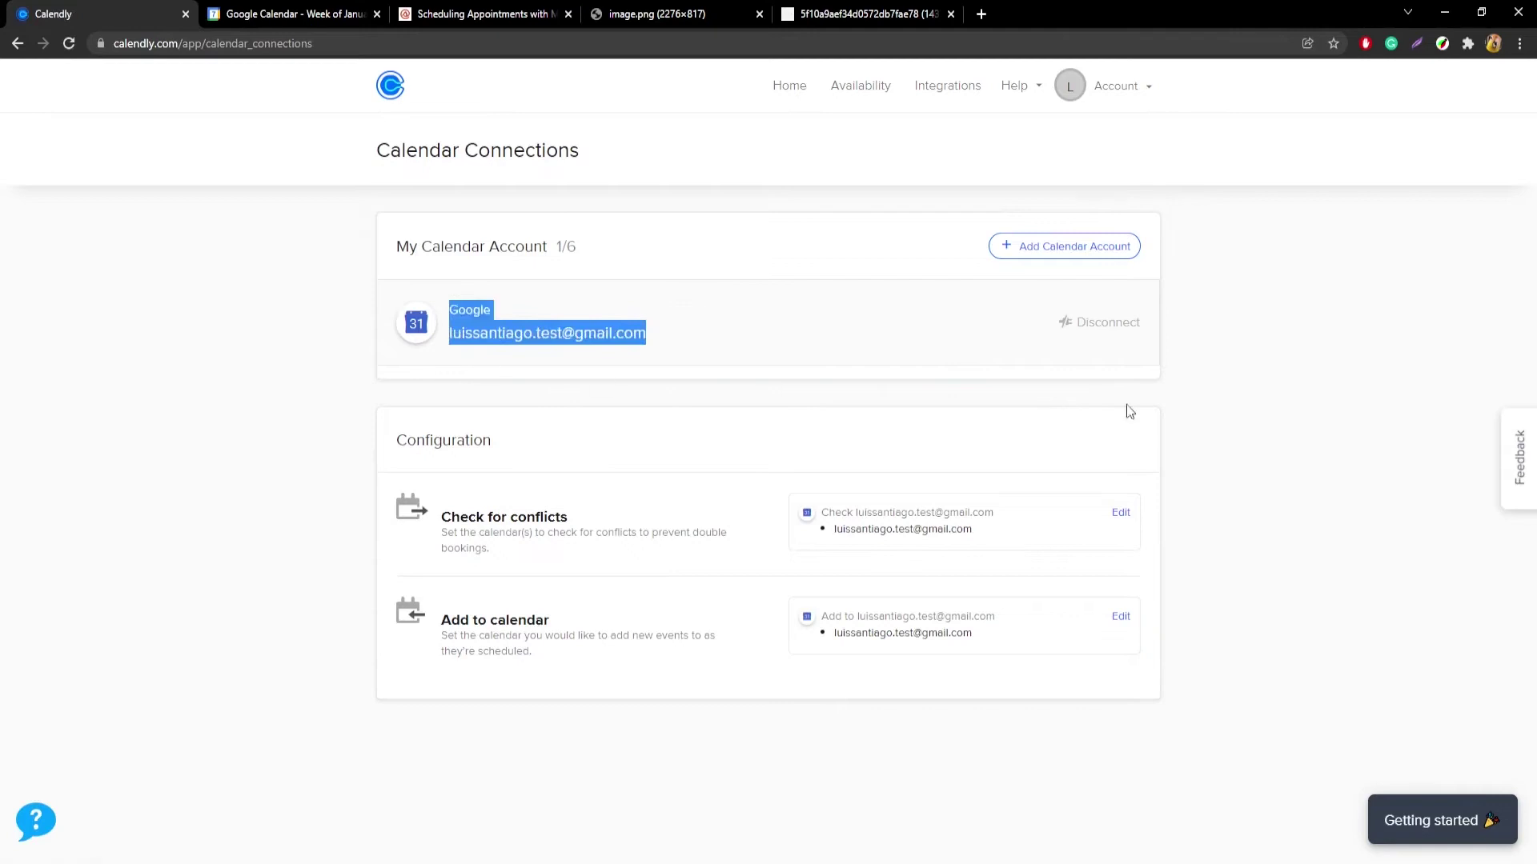
{"action": "left_click", "coordinate": [1237, 423]}
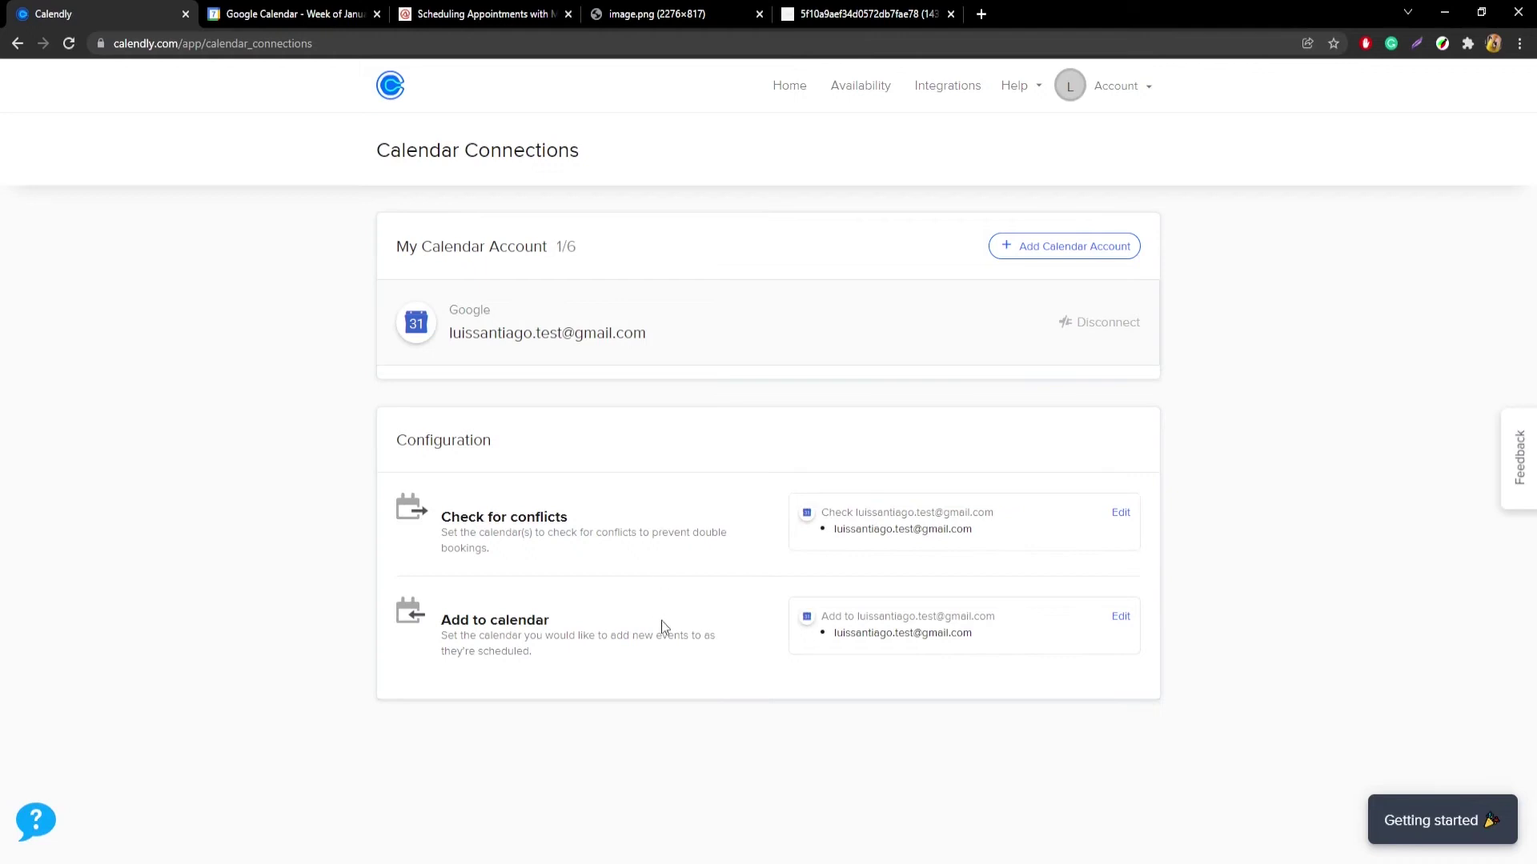
Highlight the Check for conflicts and Add to calendar headings.
{"action": "left_click_drag", "start_coordinate": [443, 516], "coordinate": [555, 511]}
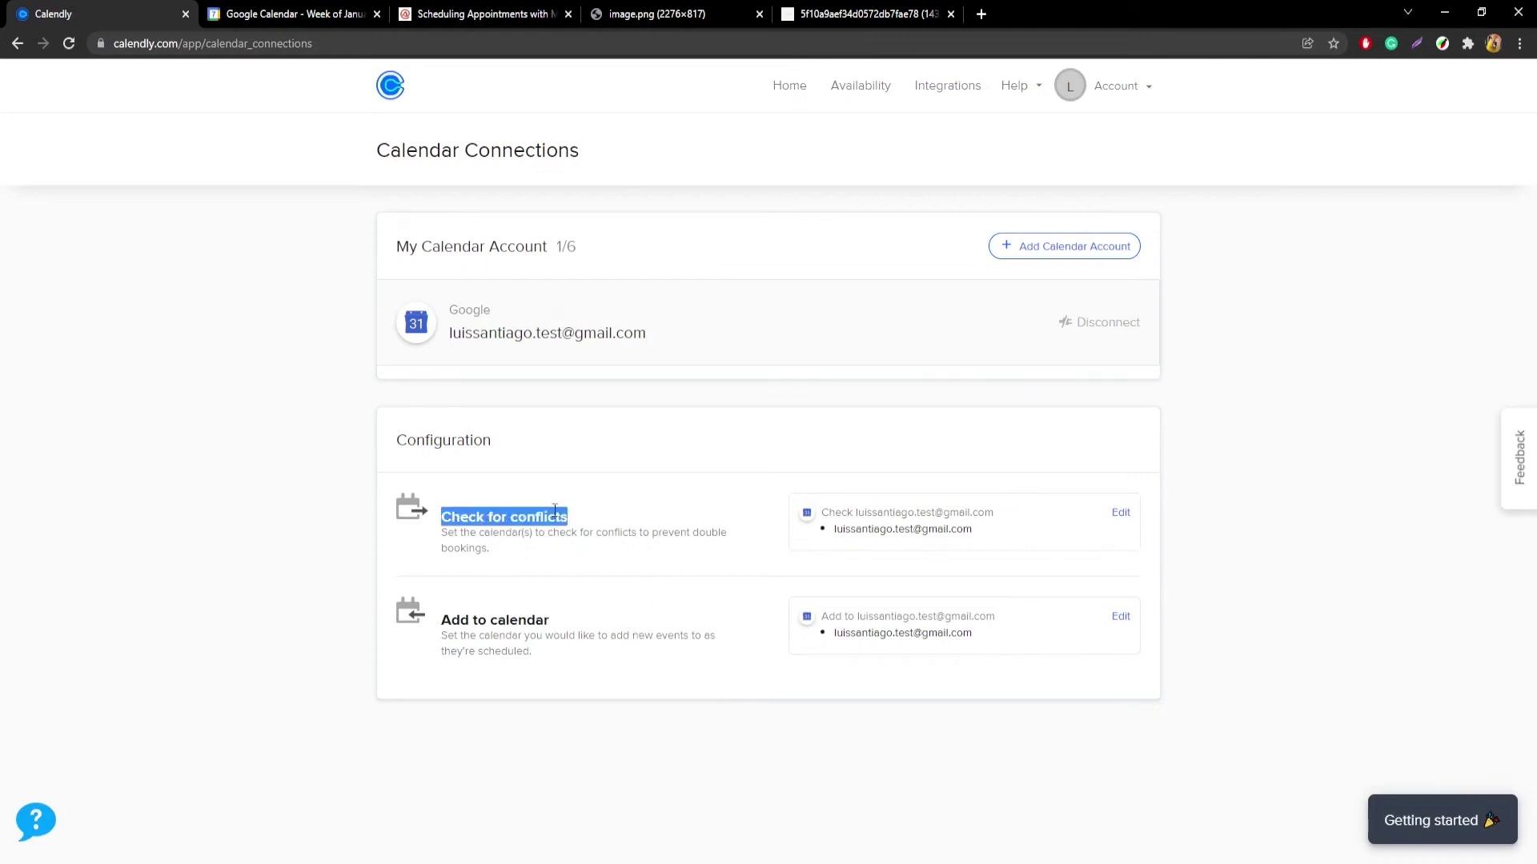
{"action": "left_click_drag", "start_coordinate": [445, 624], "coordinate": [551, 622]}
{"action": "left_click", "coordinate": [1267, 535]}
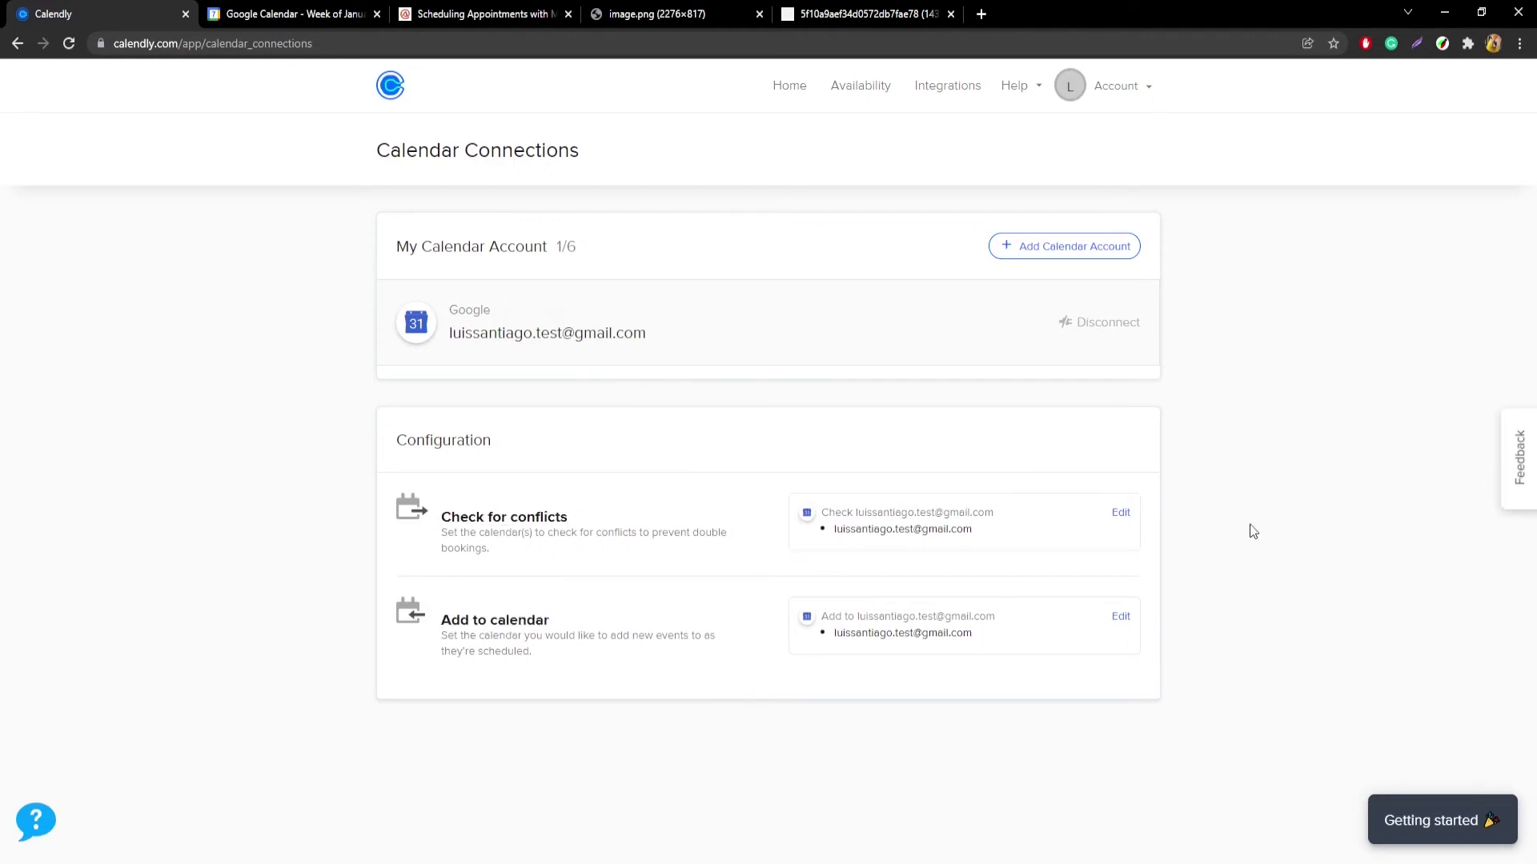
Make conflict checks use the MyCase calendar only, unticking the main Gmail calendar.
{"action": "left_click", "coordinate": [1121, 515]}
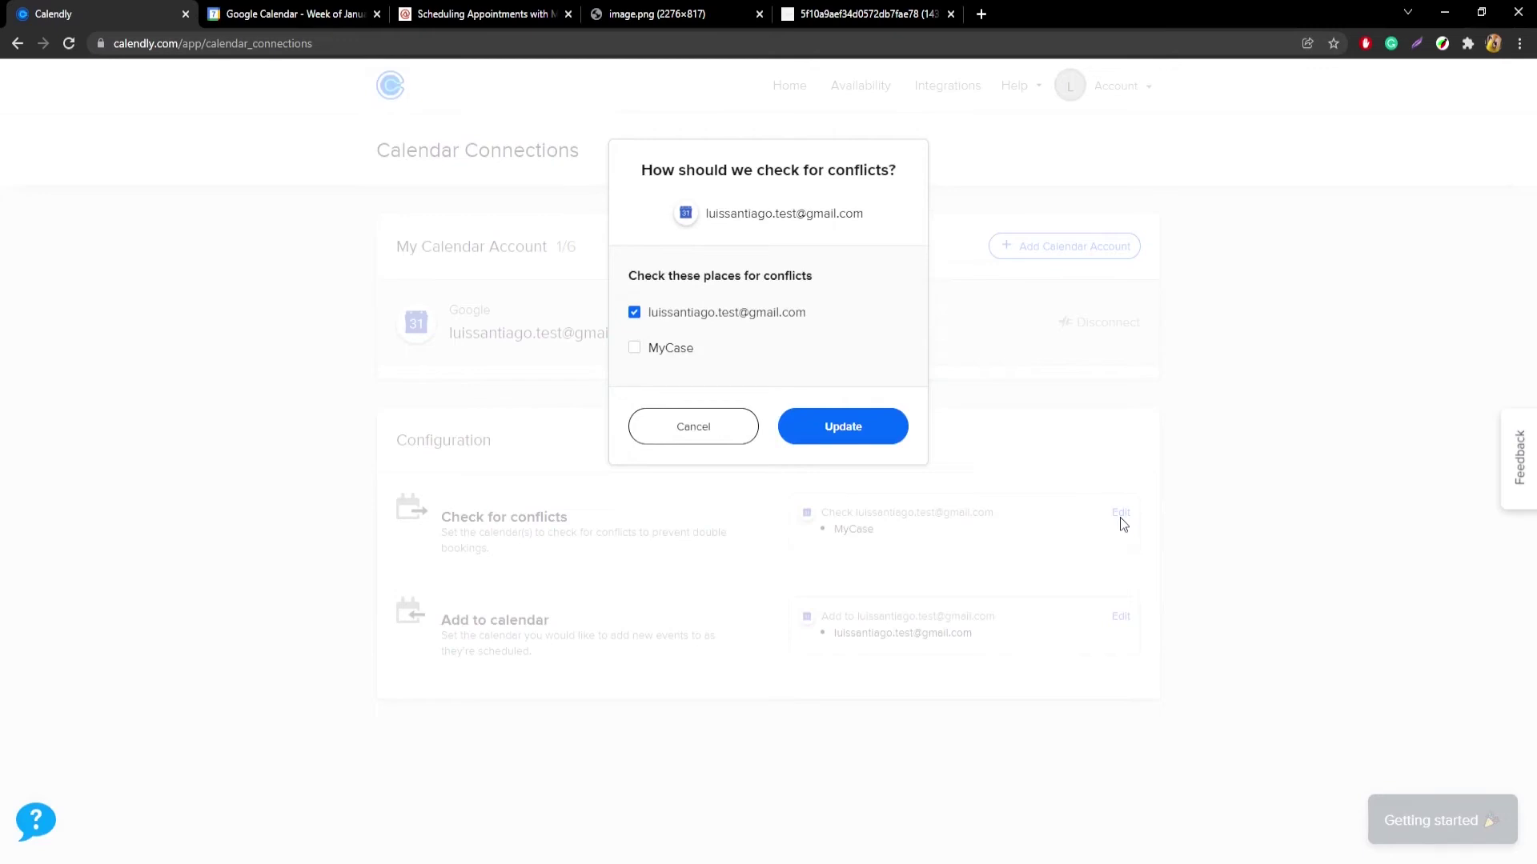
{"action": "left_click", "coordinate": [679, 353]}
{"action": "left_click", "coordinate": [769, 317]}
{"action": "left_click", "coordinate": [864, 439]}
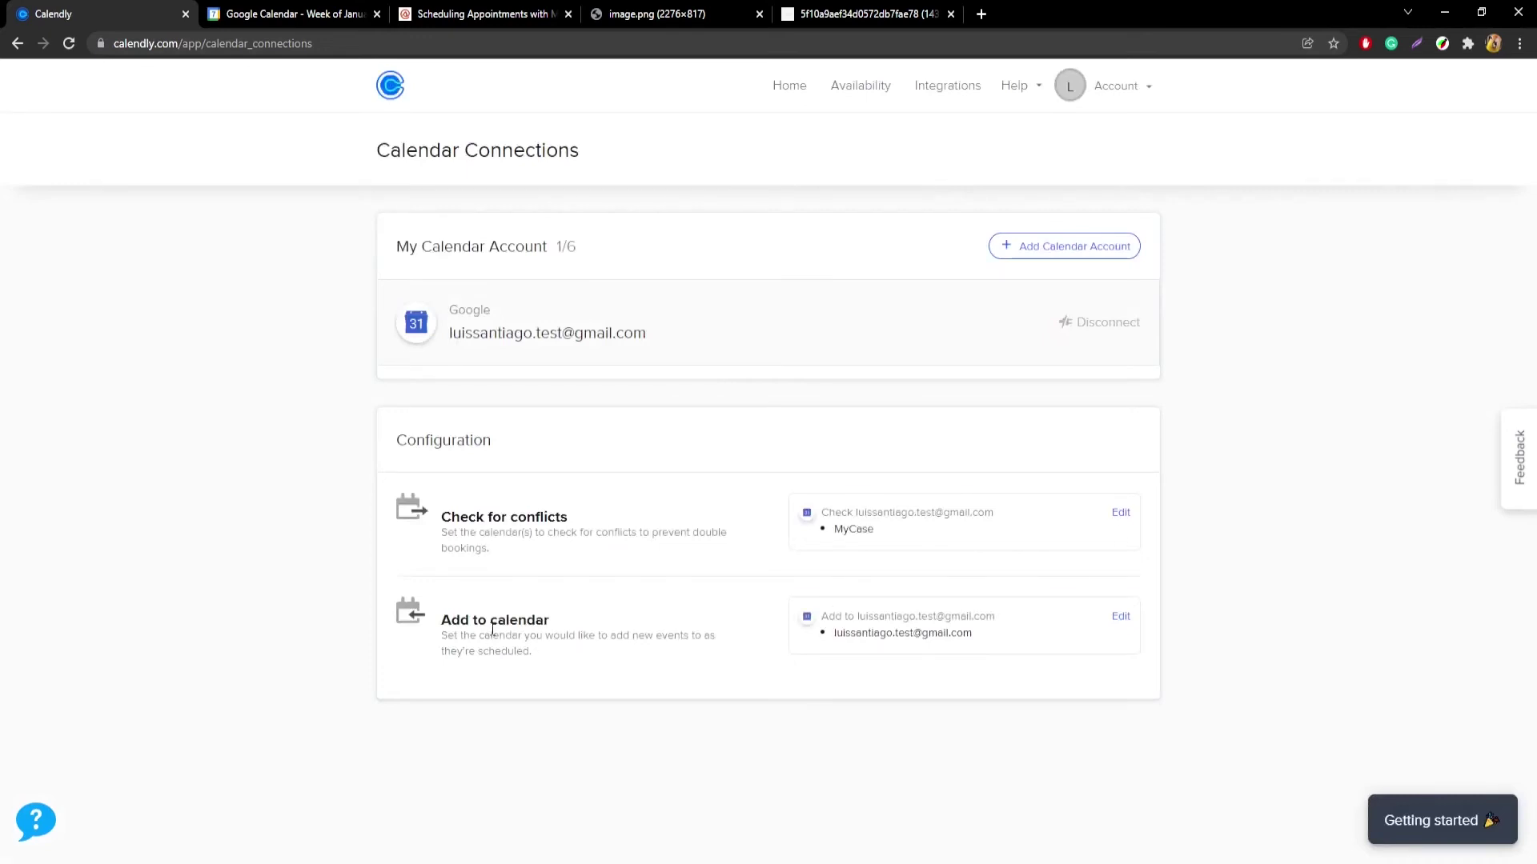
Set Add to calendar to MyCase and return to the Event Types home page.
{"action": "triple_click", "coordinate": [563, 621]}
{"action": "left_click", "coordinate": [1121, 616]}
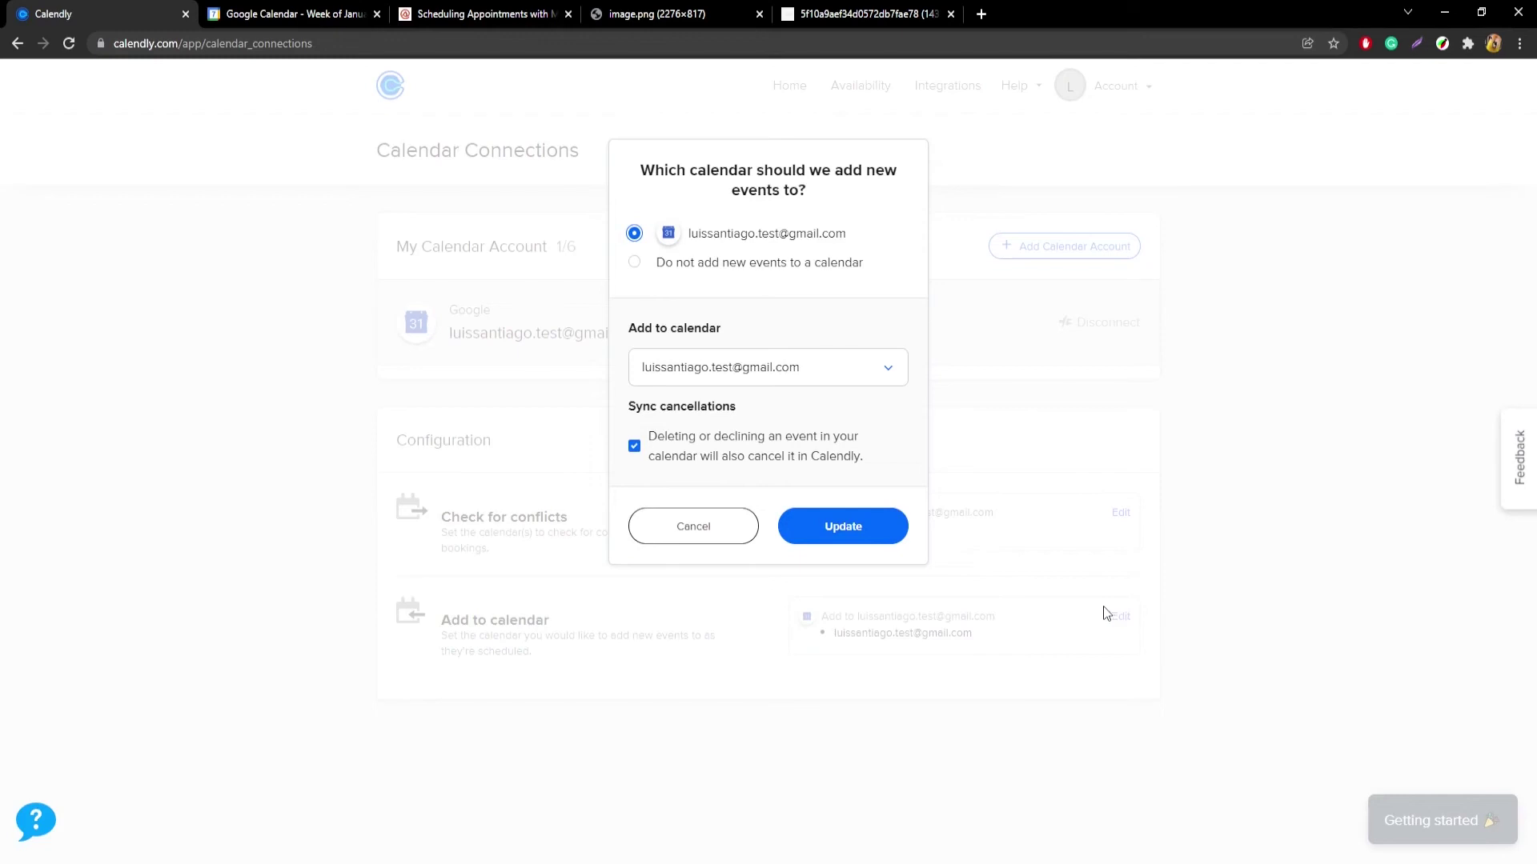
{"action": "left_click", "coordinate": [788, 373]}
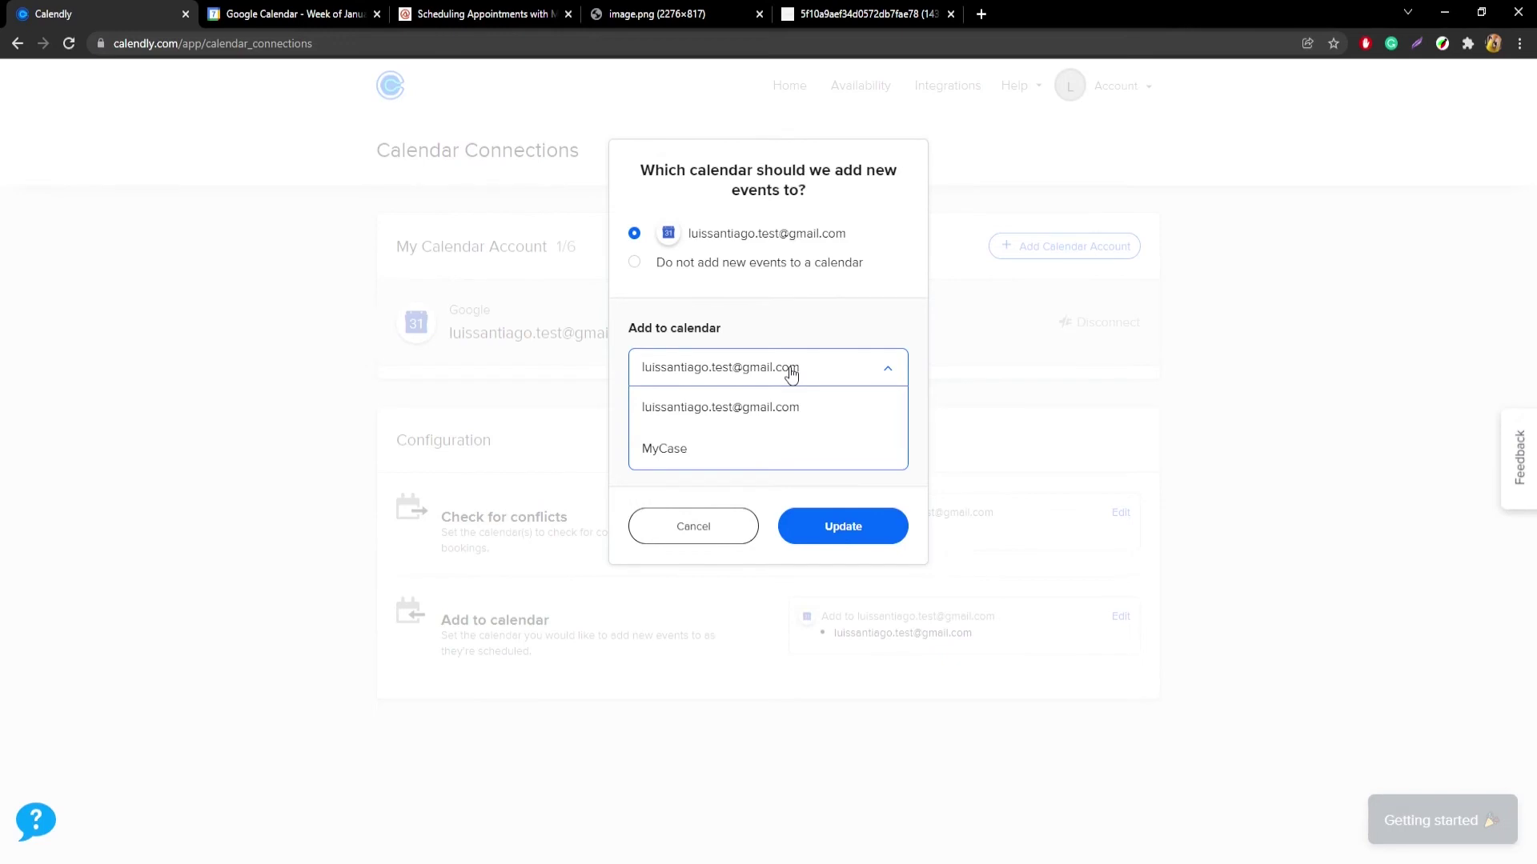
{"action": "left_click", "coordinate": [745, 451]}
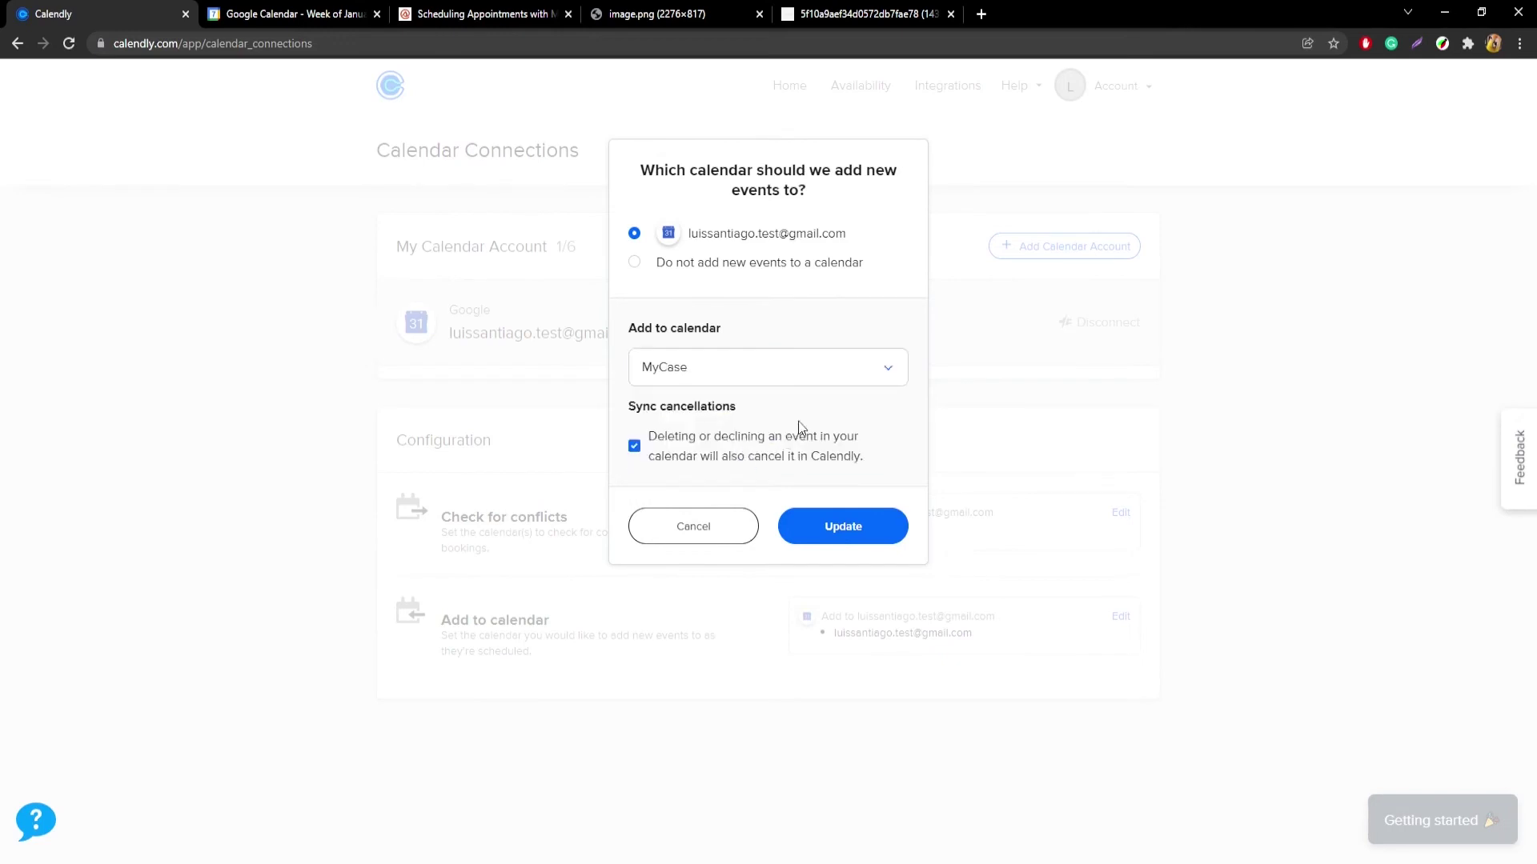
{"action": "left_click", "coordinate": [856, 520]}
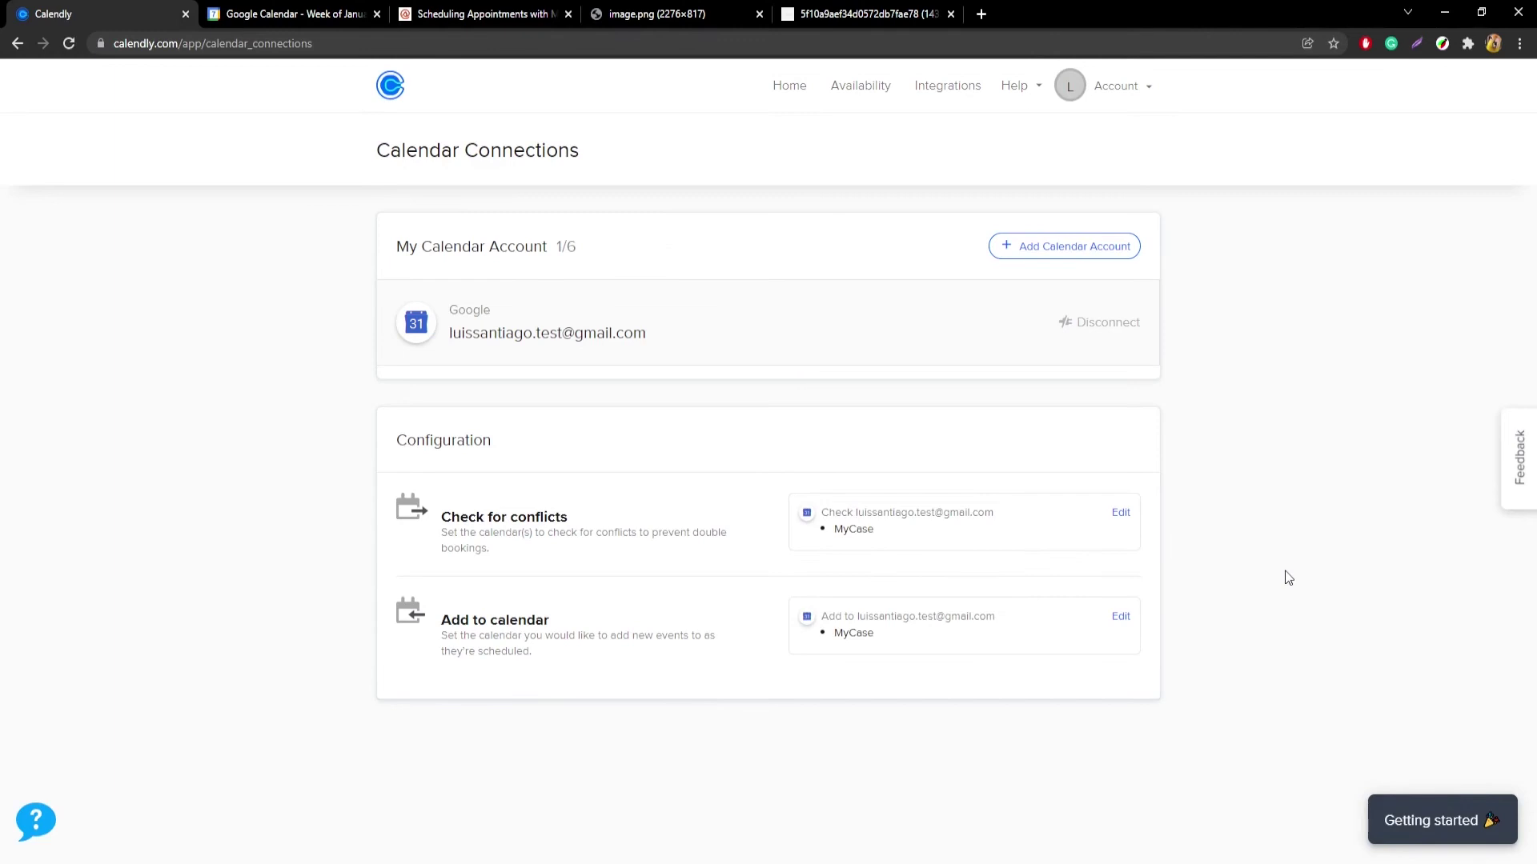
{"action": "left_click", "coordinate": [792, 90]}
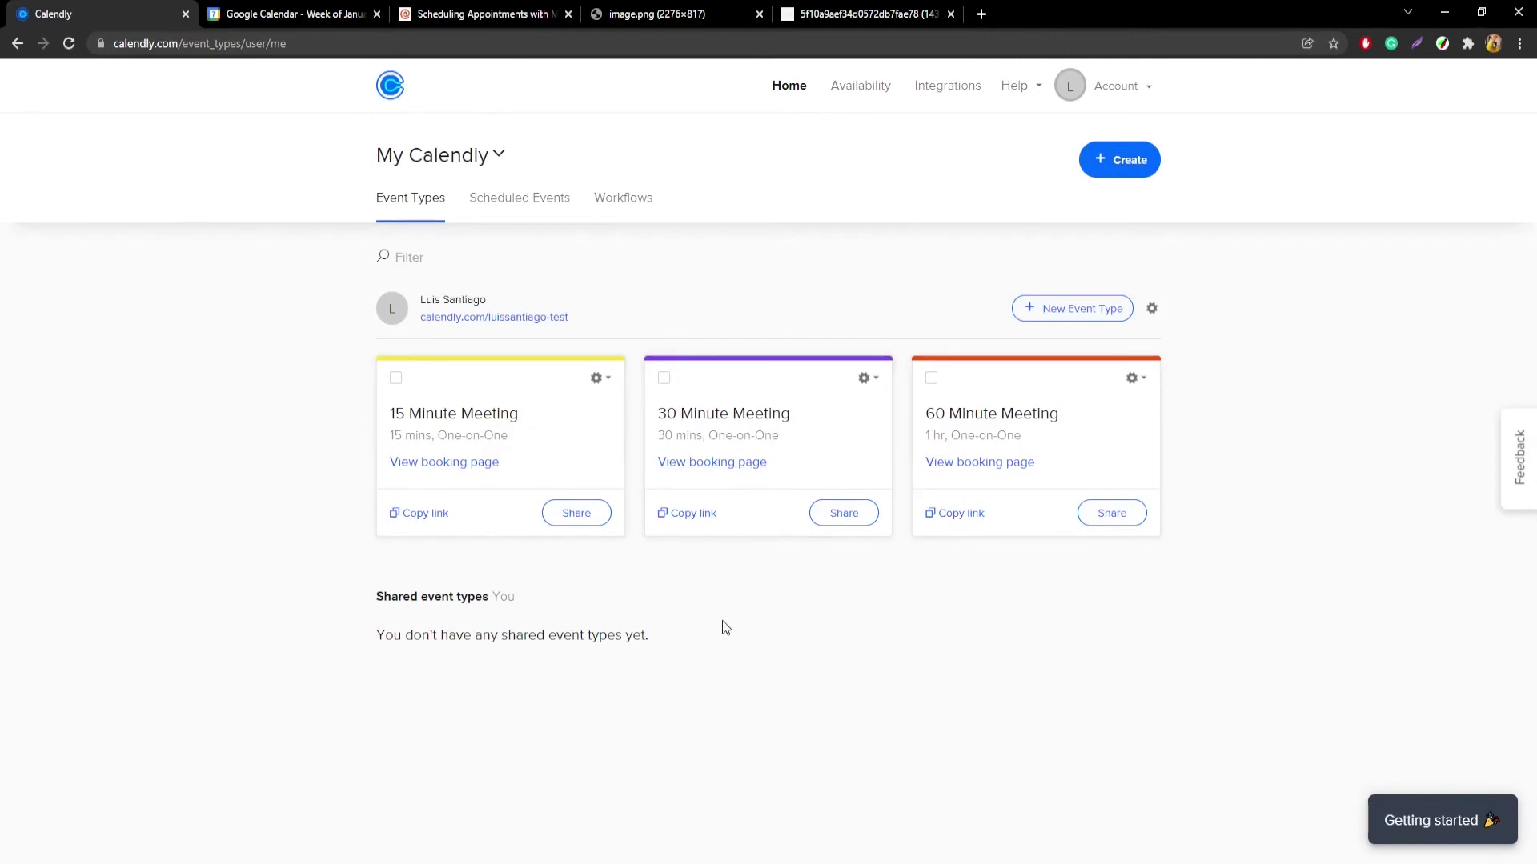
On the 30 Minute Meeting booking page, choose Friday, January 7 at 3:00pm.
{"action": "left_click", "coordinate": [706, 460]}
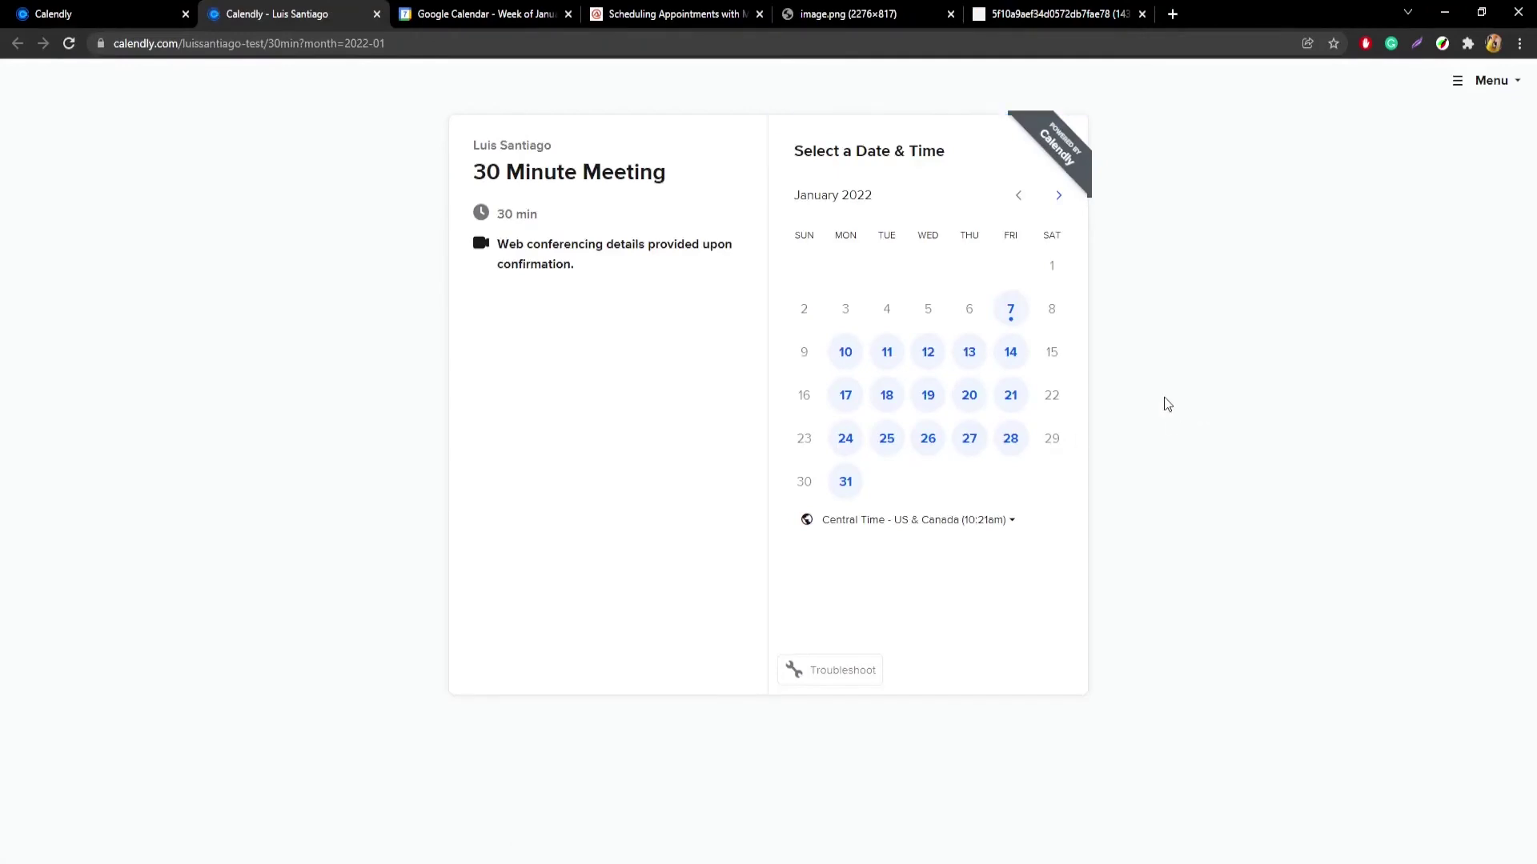
{"action": "left_click", "coordinate": [1010, 312]}
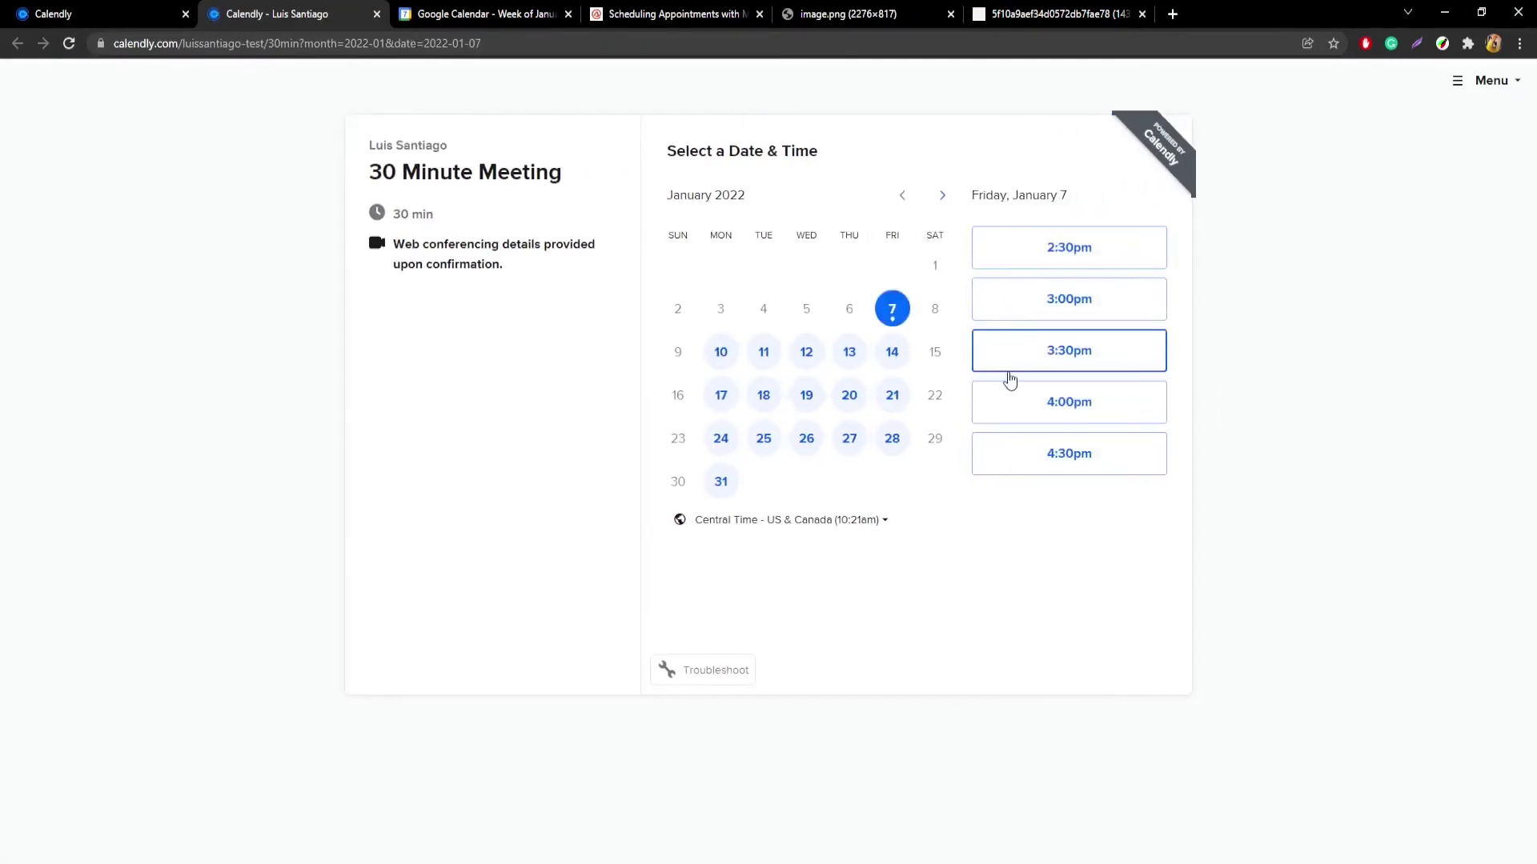
{"action": "left_click", "coordinate": [1057, 300]}
{"action": "left_click", "coordinate": [1153, 302]}
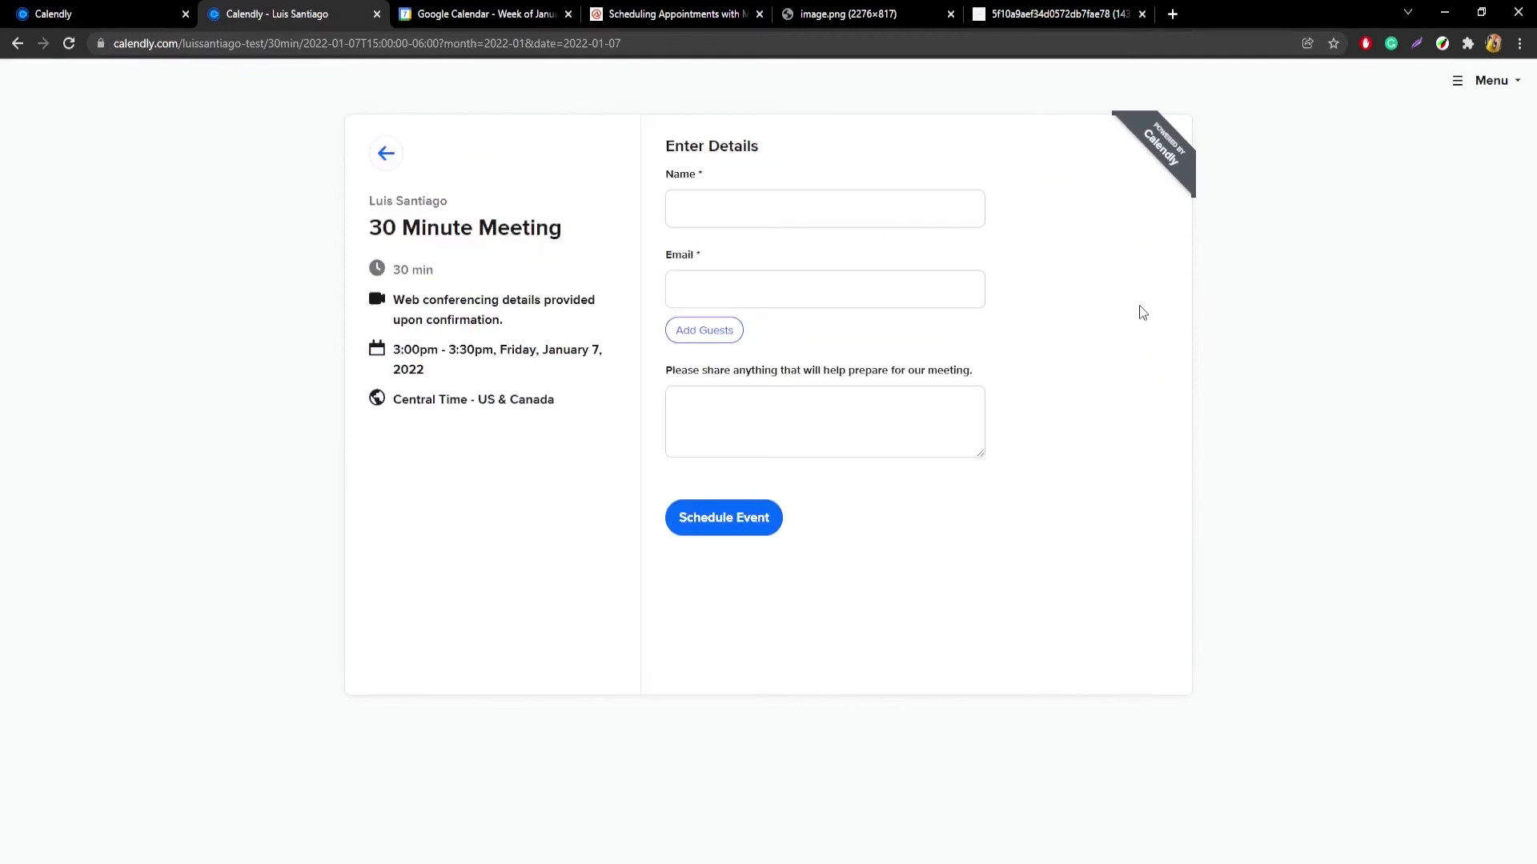
Enter the test invitee's name and e-mail address and schedule the event.
{"action": "left_click", "coordinate": [841, 216]}
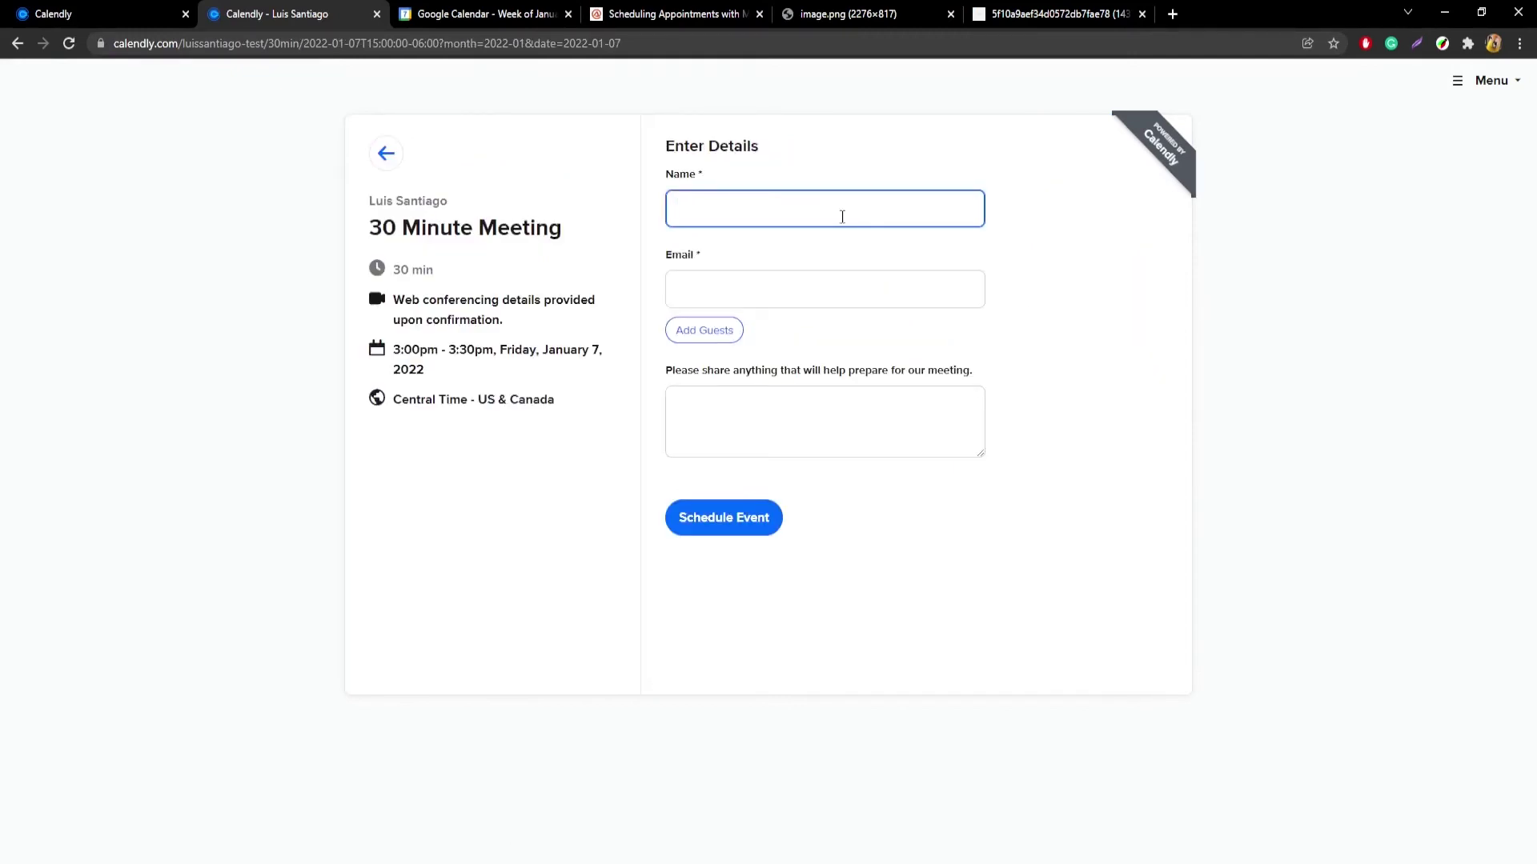
{"action": "type", "text": "Tess"}
{"action": "key", "text": "BackSpace"}
{"action": "type", "text": "t"}
{"action": "key", "text": "Tab"}
{"action": "key", "text": "ctrl+v"}
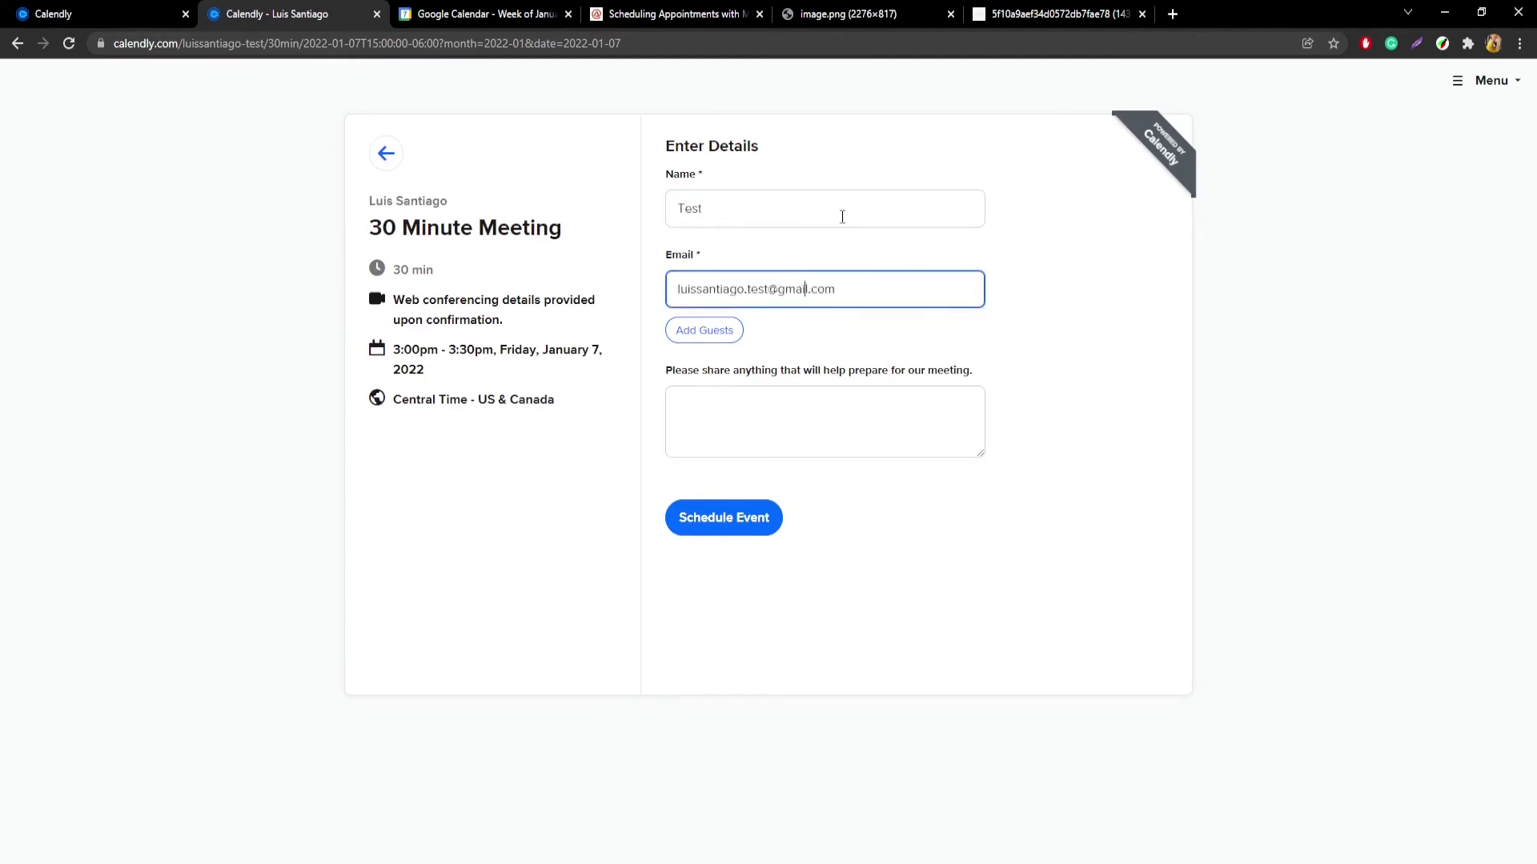
{"action": "key", "text": "Left"}
{"action": "key", "text": "Left"}
{"action": "key", "text": "Left"}
{"action": "key", "text": "Left"}
{"action": "key", "text": "Left"}
{"action": "key", "text": "Left"}
{"action": "key", "text": "Left"}
{"action": "key", "text": "Left"}
{"action": "key", "text": "Left"}
{"action": "key", "text": "Left"}
{"action": "type", "text": "2"}
{"action": "left_click", "coordinate": [715, 522]}
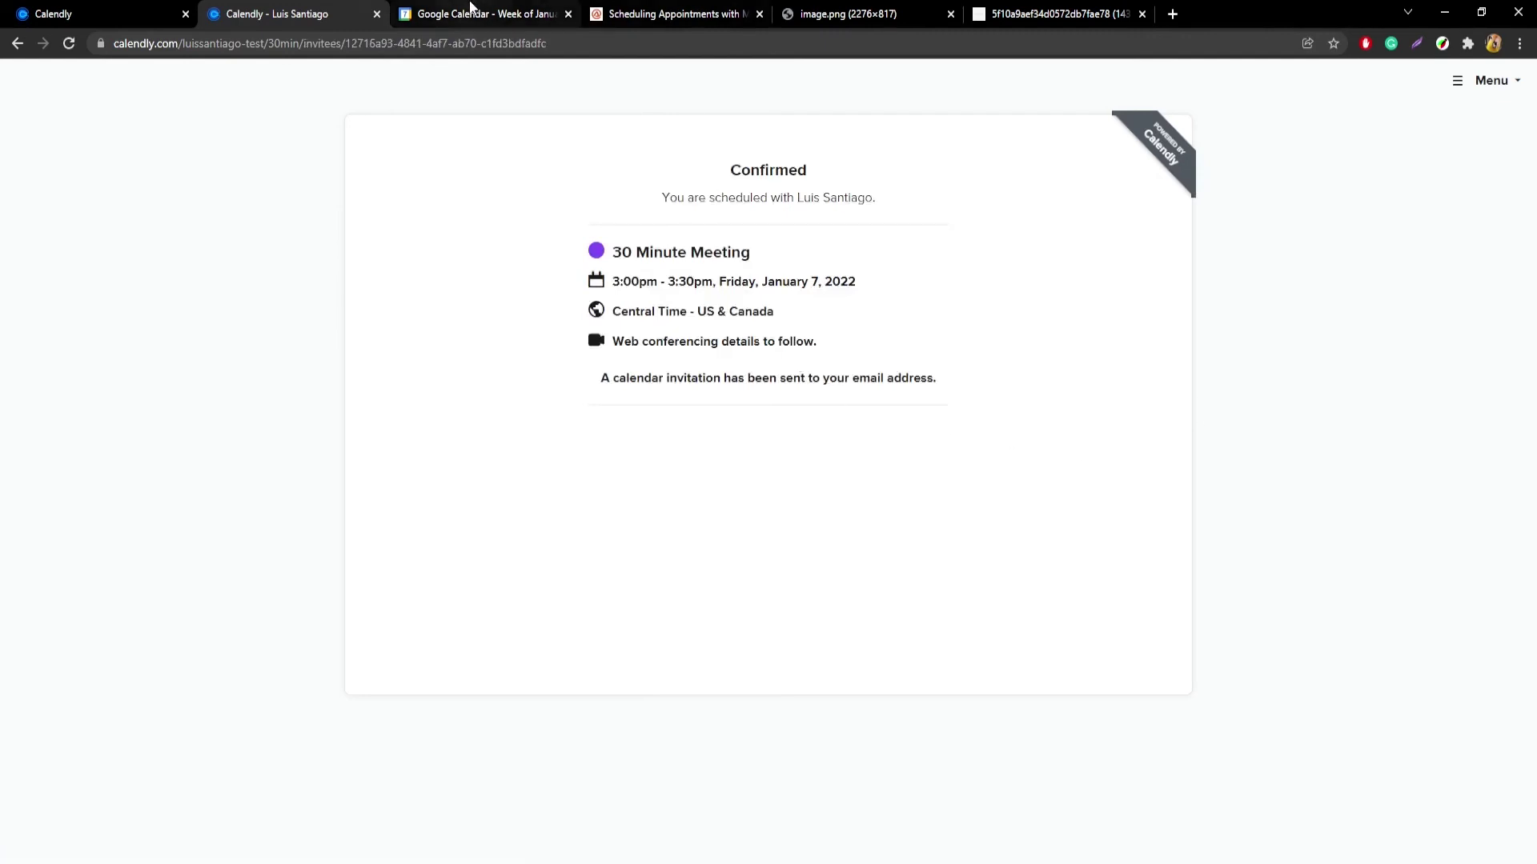
Open the Friday 3:00–3:30pm booking's details on the MyCase calendar, then return to Calendly.
{"action": "left_click", "coordinate": [471, 11]}
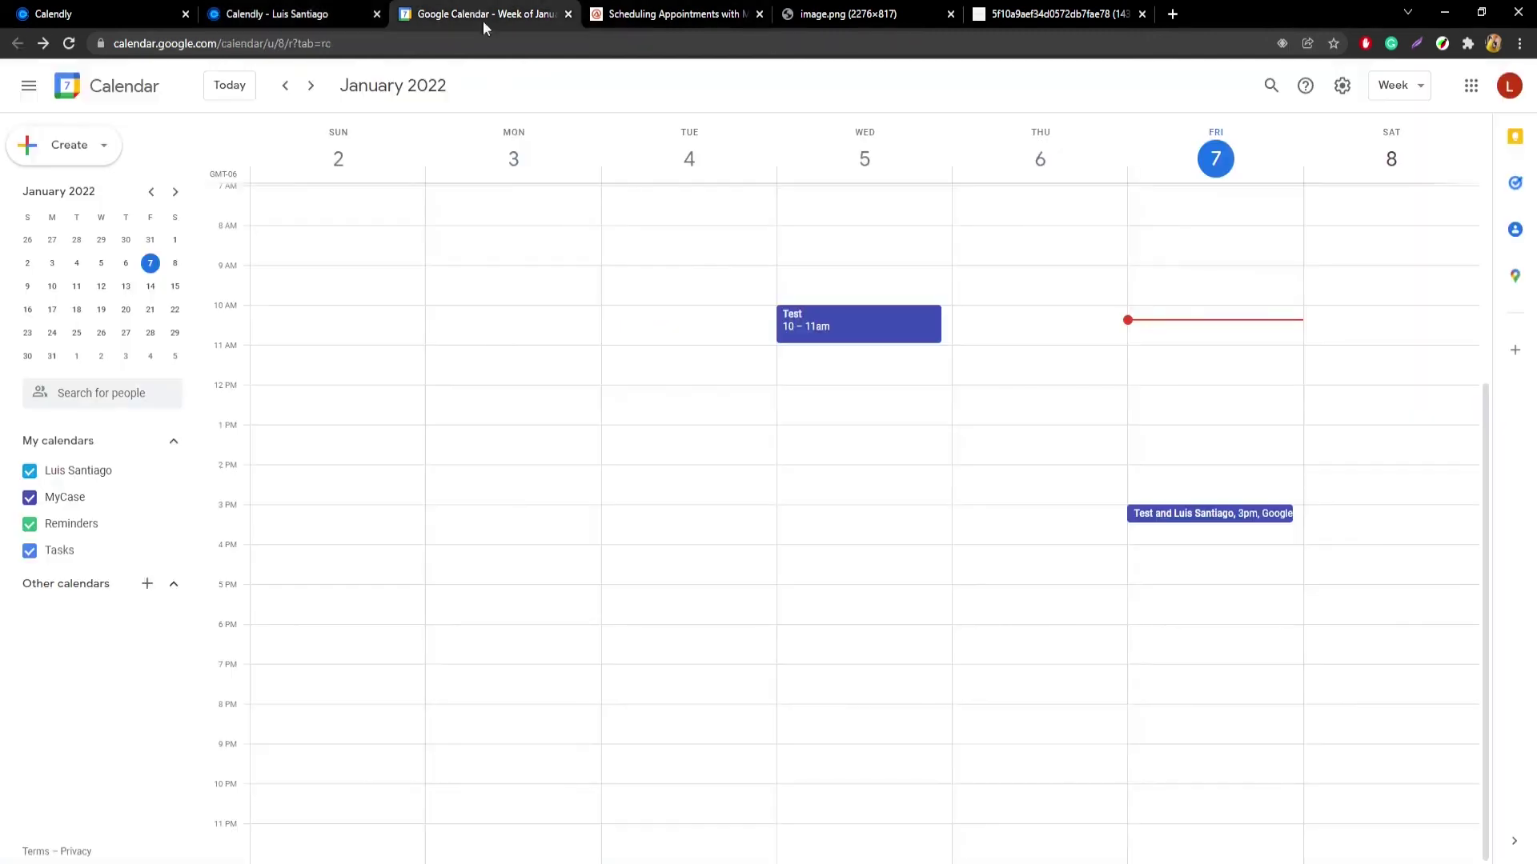
{"action": "left_click", "coordinate": [1197, 517]}
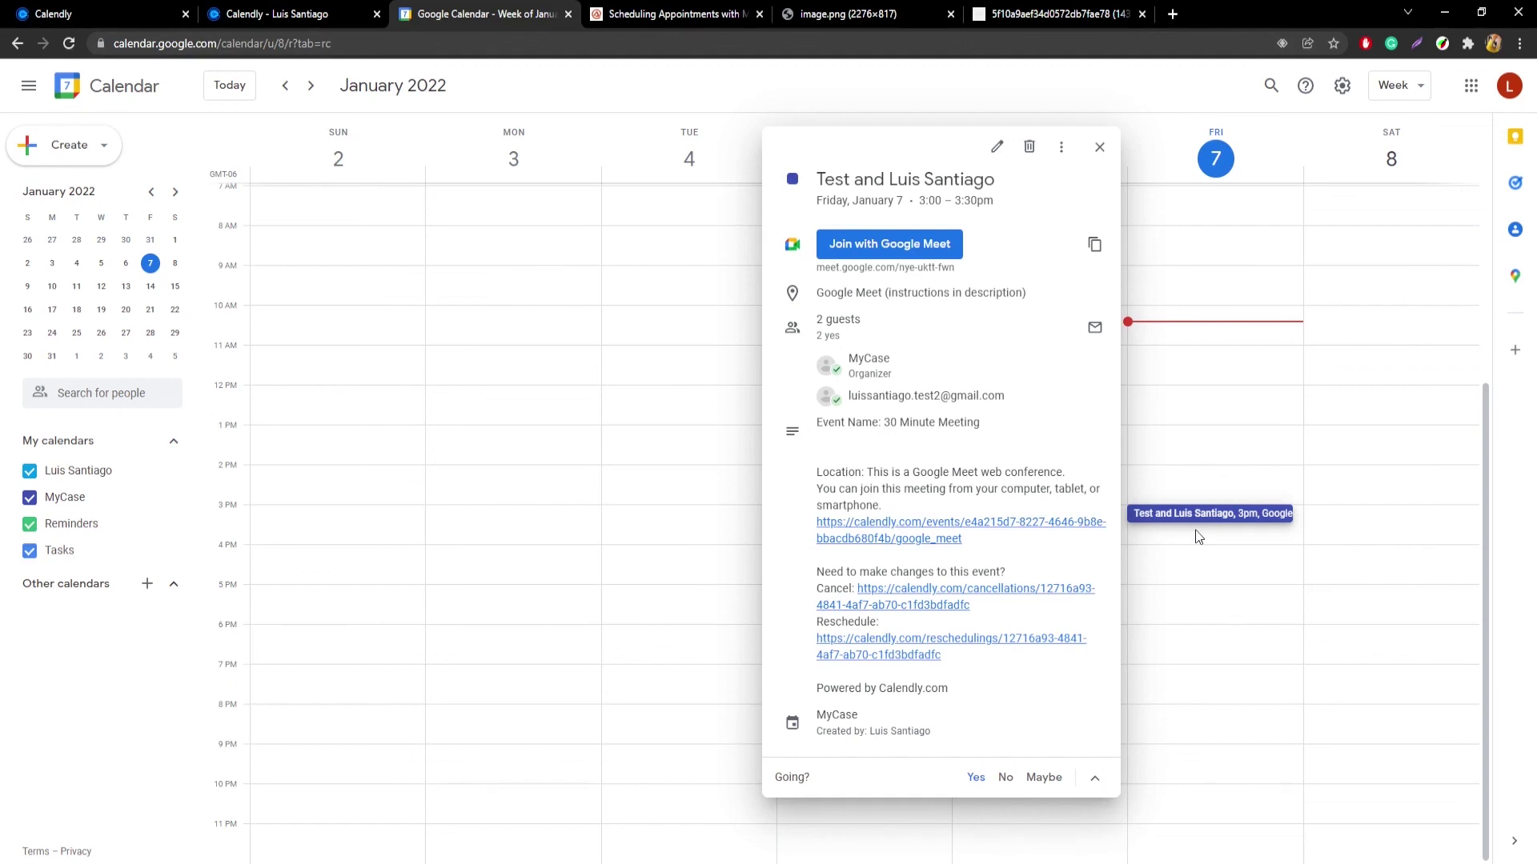
{"action": "left_click", "coordinate": [306, 12]}
{"action": "left_click", "coordinate": [101, 10]}
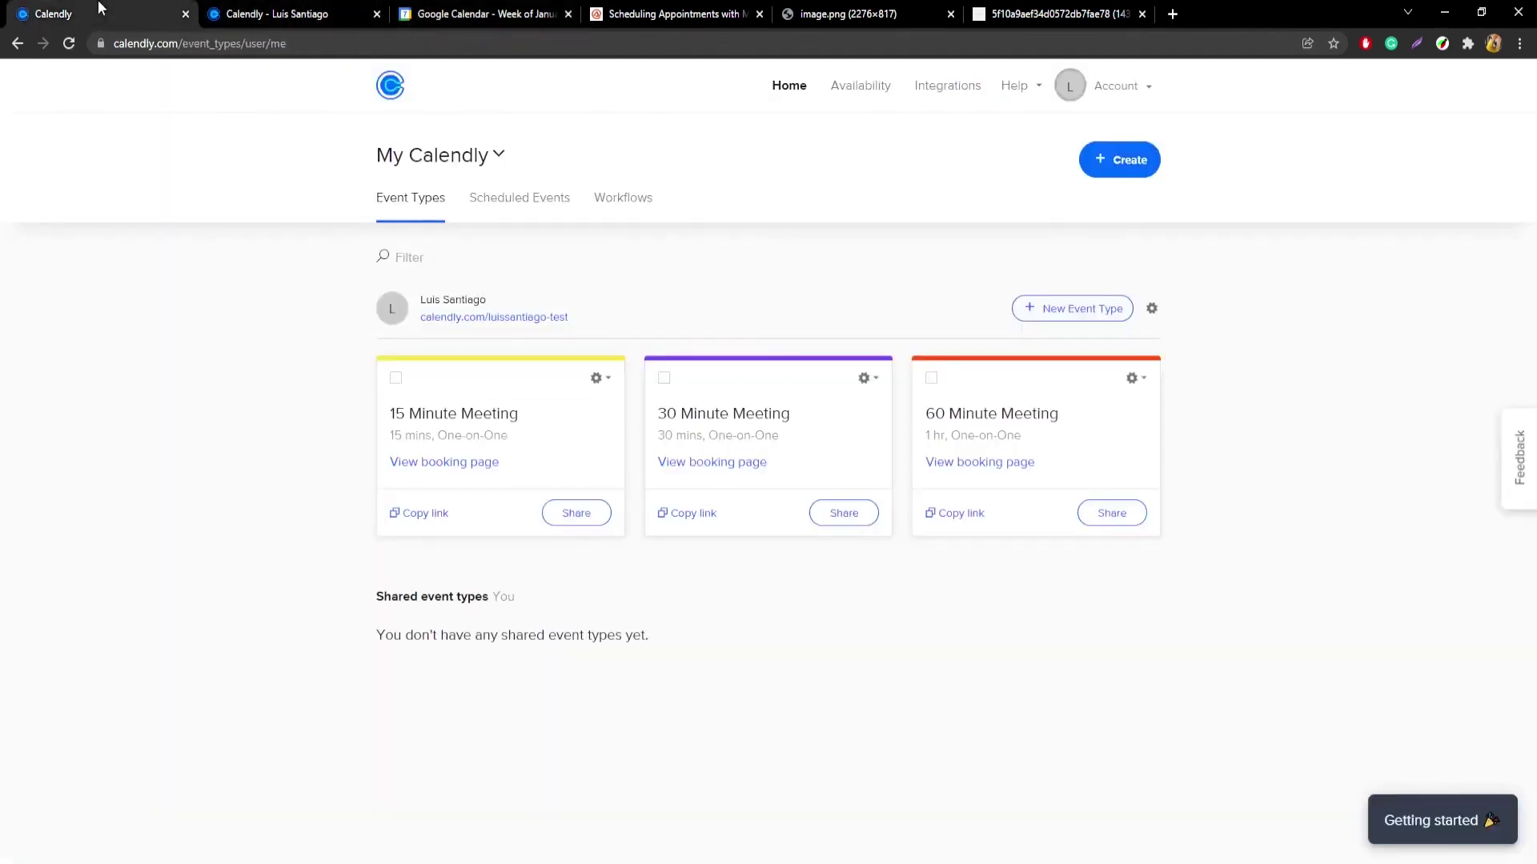
Check the booking under Scheduled Events, then follow its Cancel link from Google Calendar.
{"action": "left_click", "coordinate": [528, 211]}
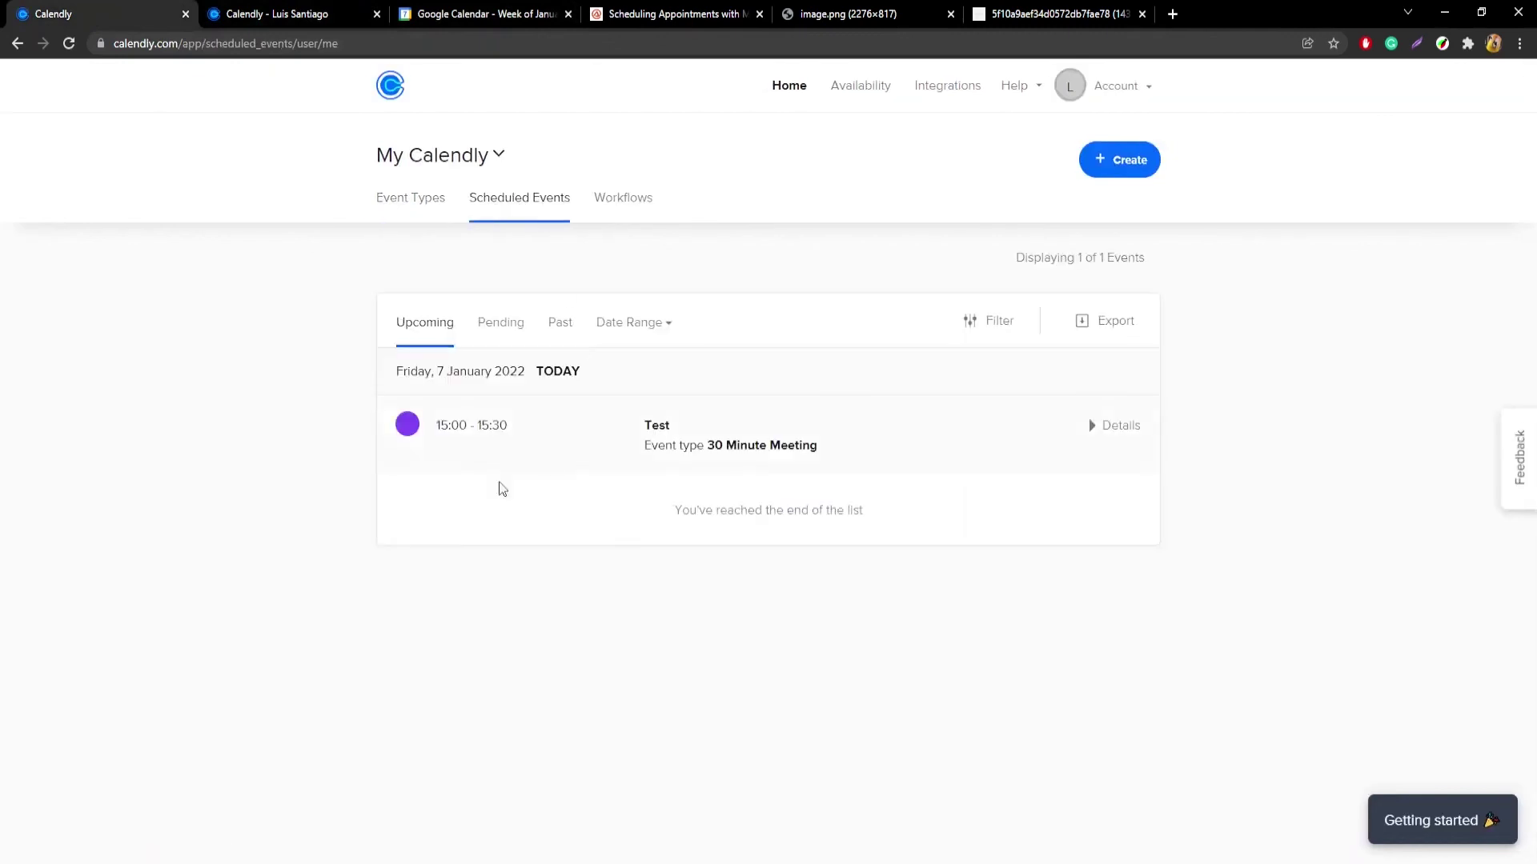
{"action": "left_click", "coordinate": [604, 445]}
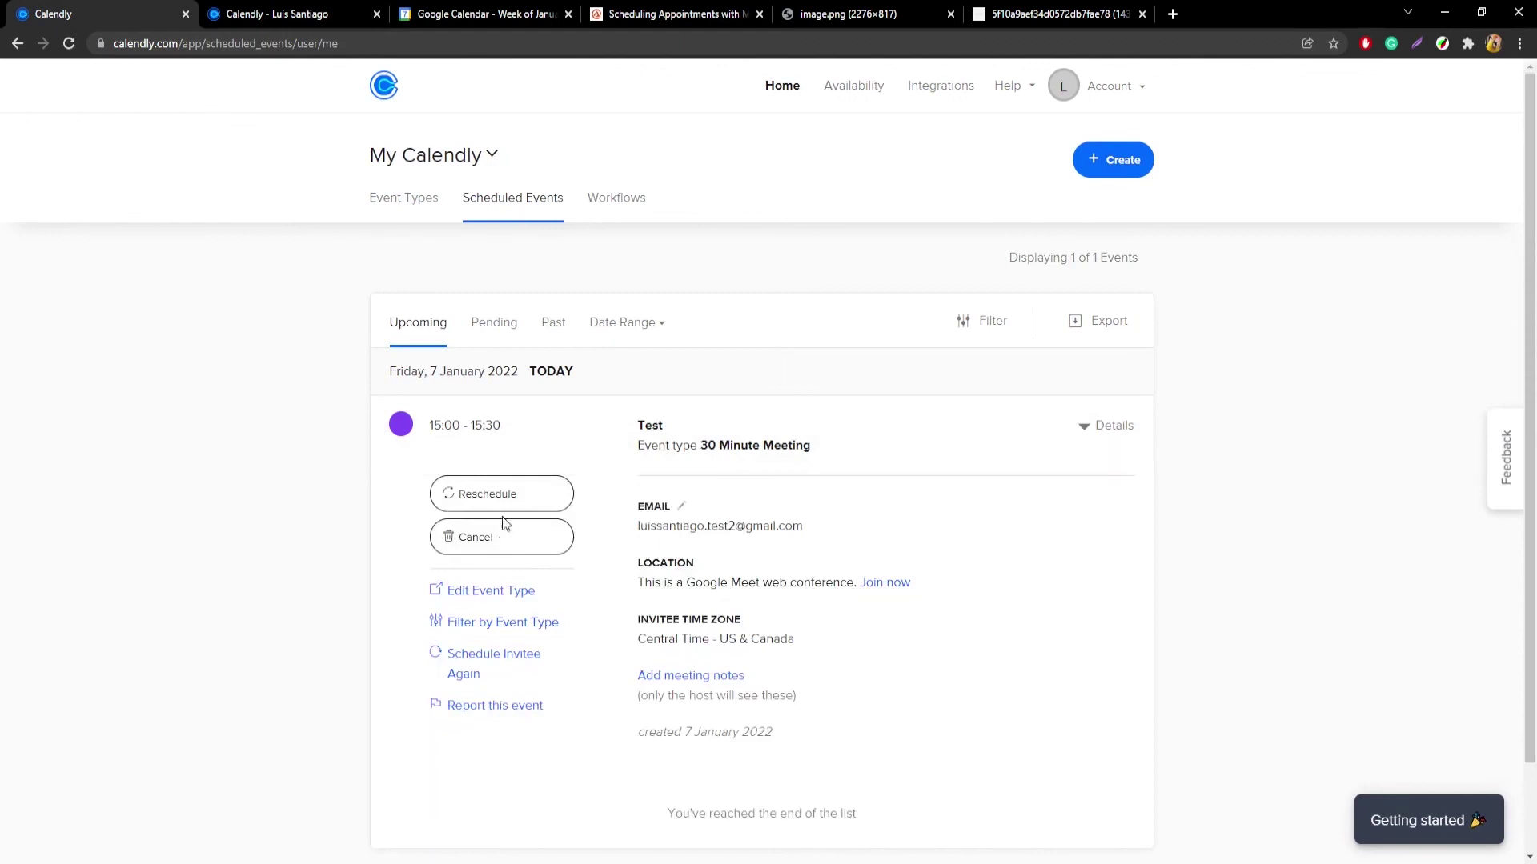
{"action": "left_click", "coordinate": [496, 14]}
{"action": "left_click", "coordinate": [1183, 512]}
{"action": "left_click", "coordinate": [1183, 512]}
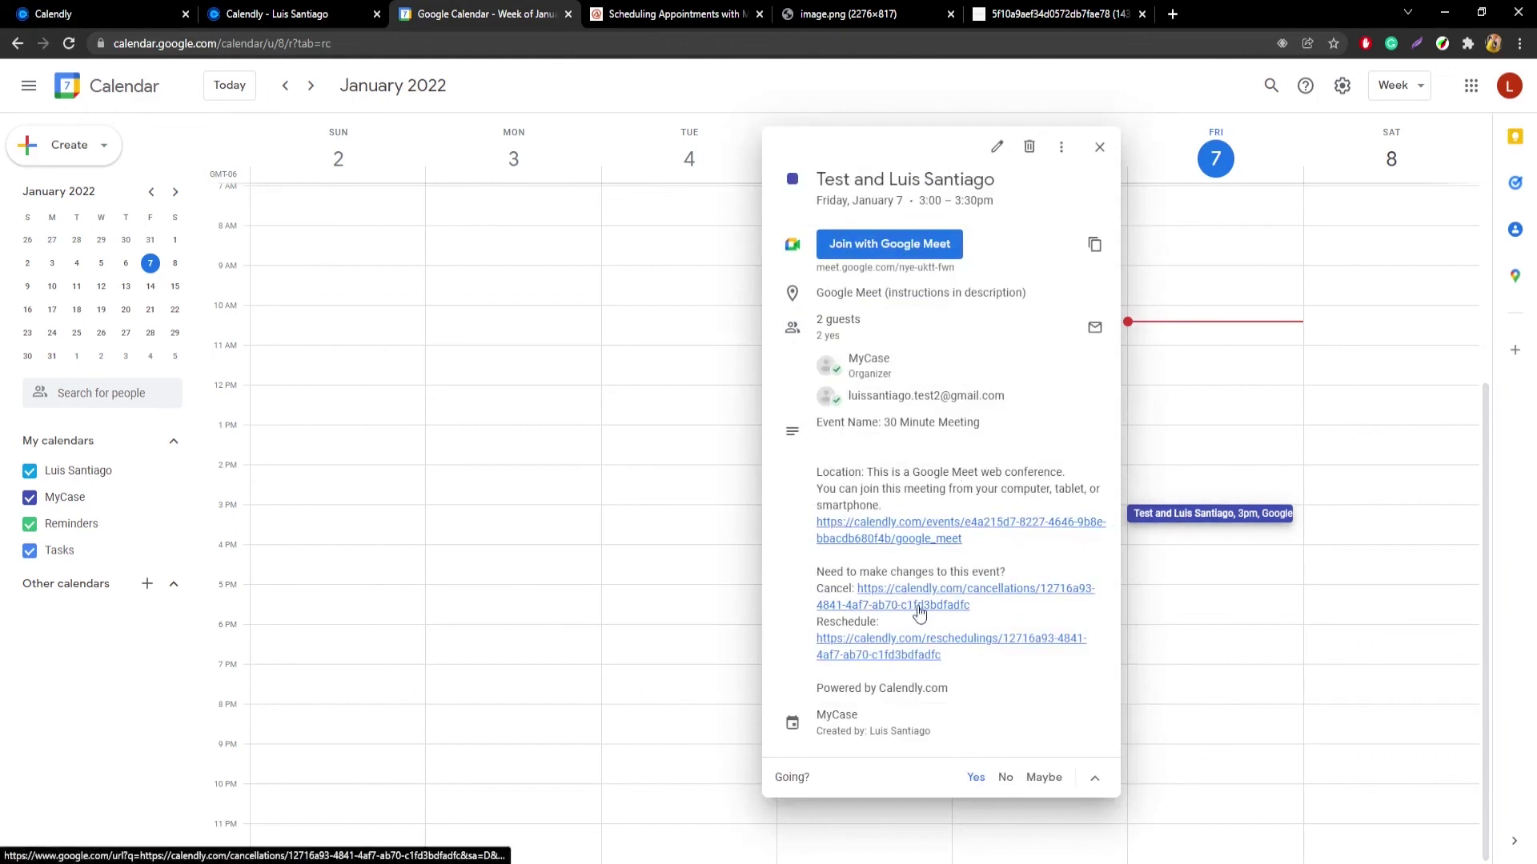
{"action": "left_click", "coordinate": [953, 611]}
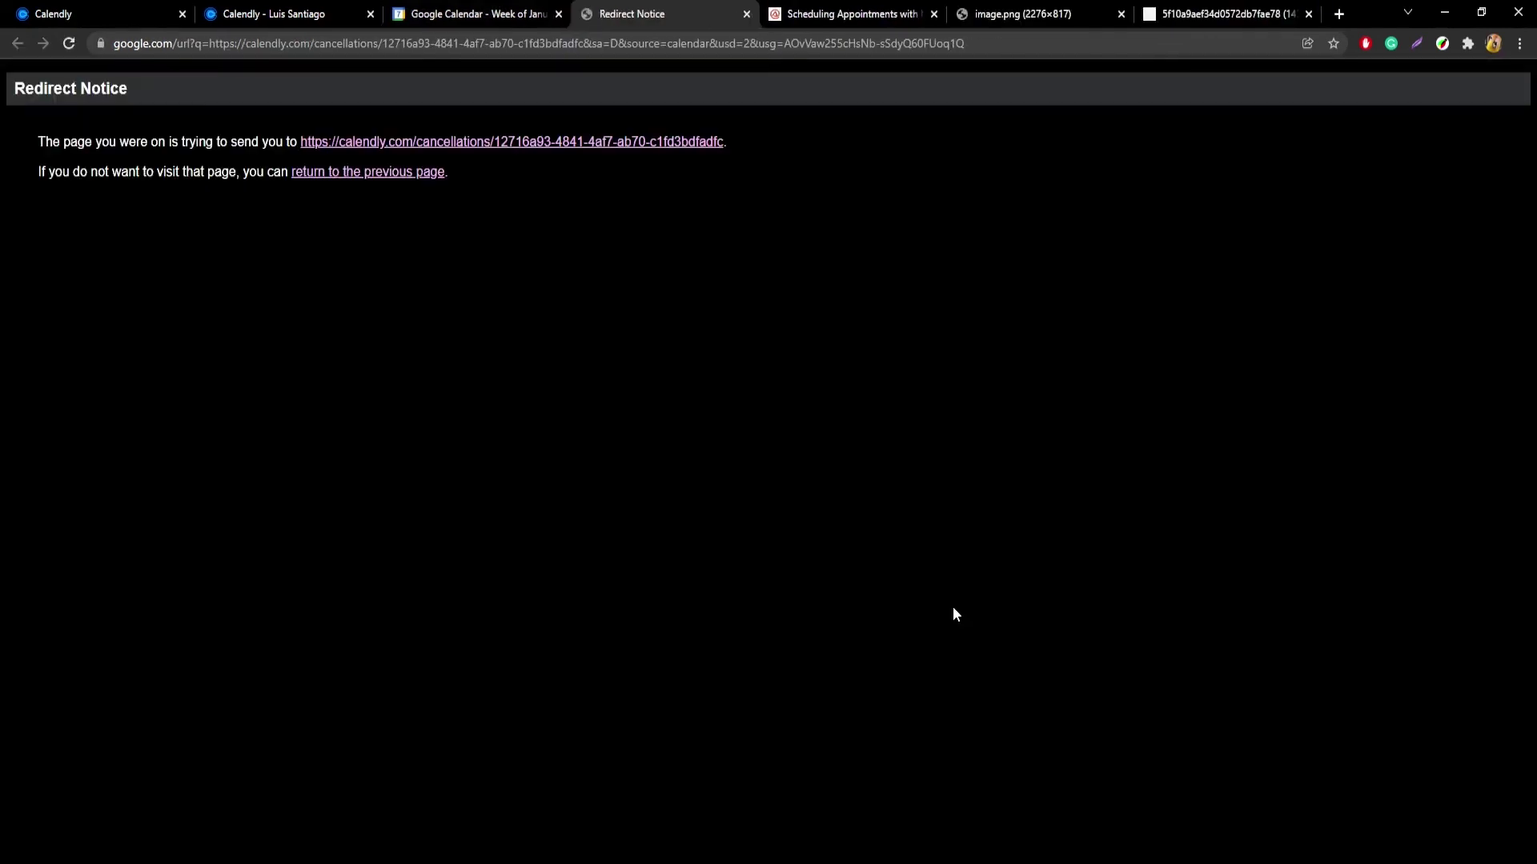
{"action": "left_click", "coordinate": [496, 144]}
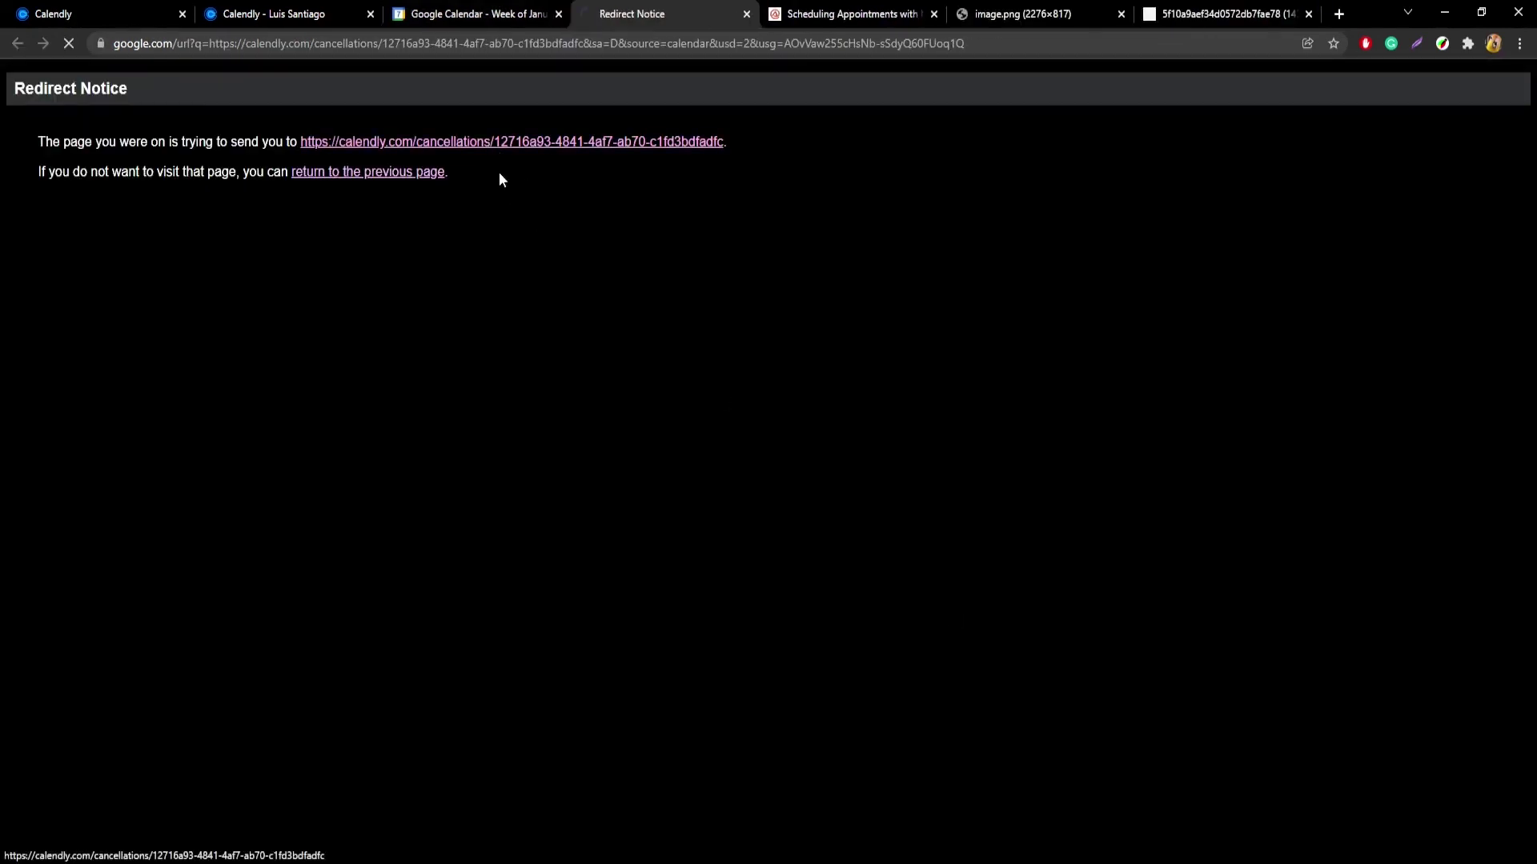